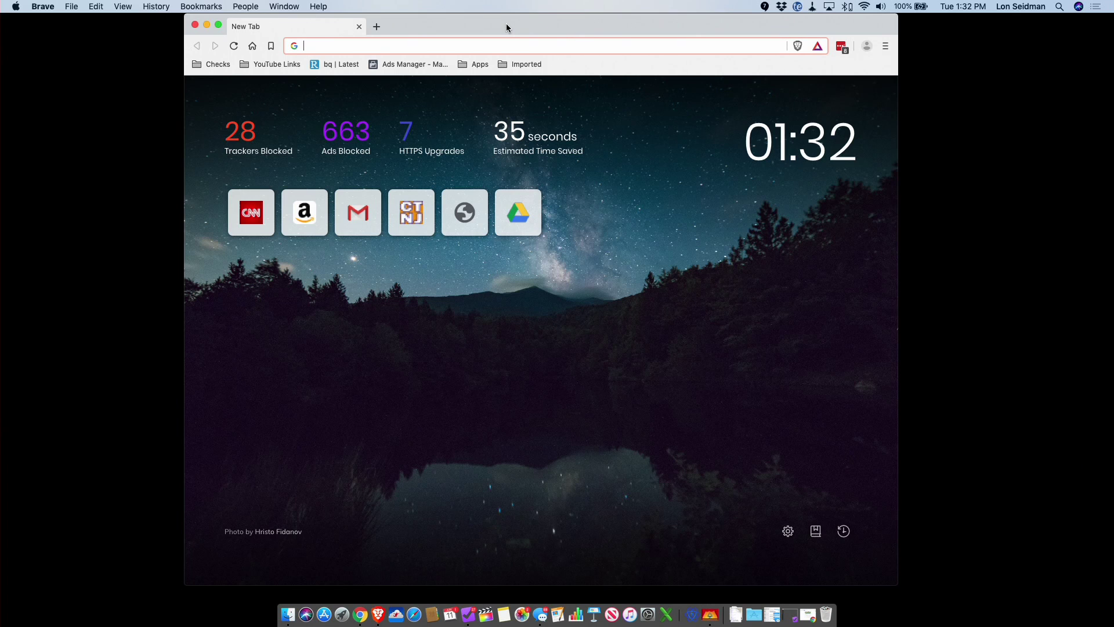
Enter 'lon' in the address bar to bring up the lon.tv suggestion for the tablet review.
drag(506, 24, 487, 22)
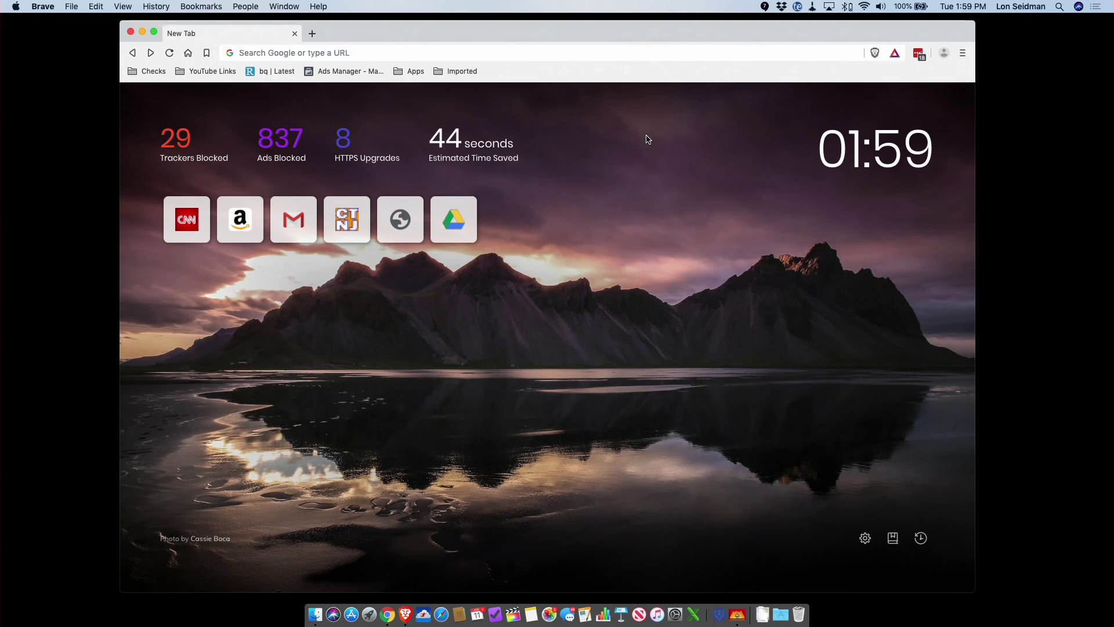
click(918, 56)
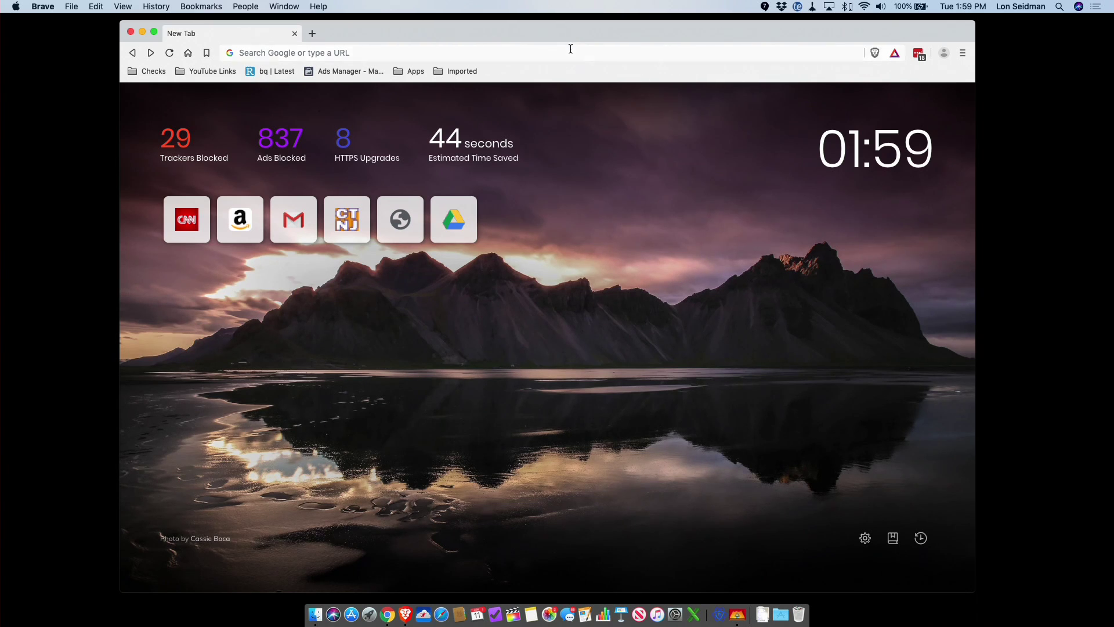
click(570, 48)
text(lon)
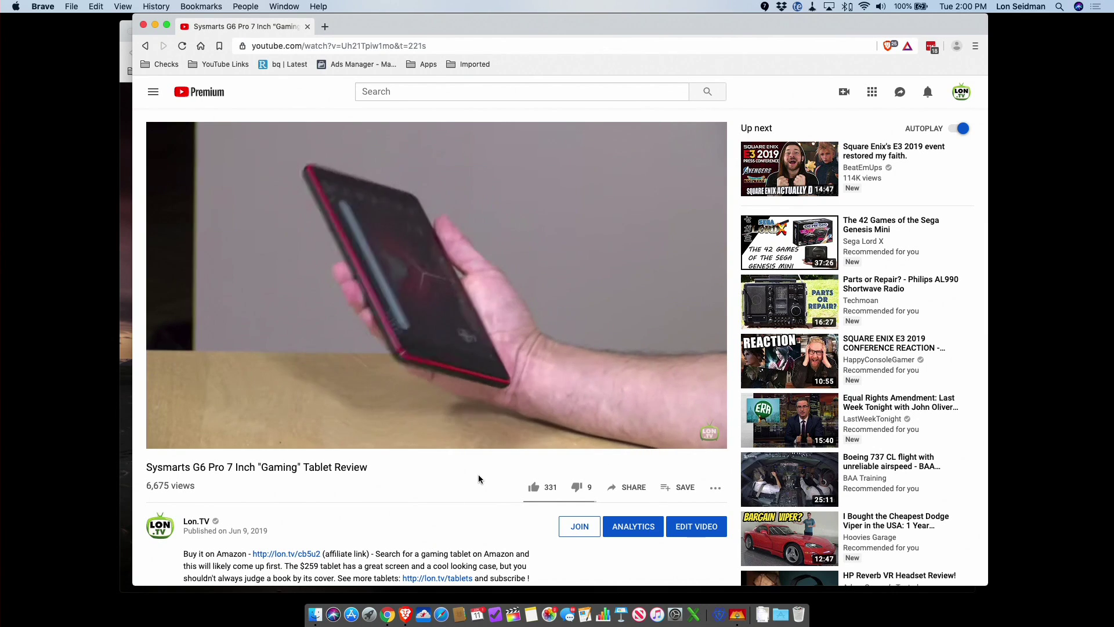
Load cnn.com and open its Shields panel, showing 30 third-party trackers blocked.
click(232, 66)
click(231, 67)
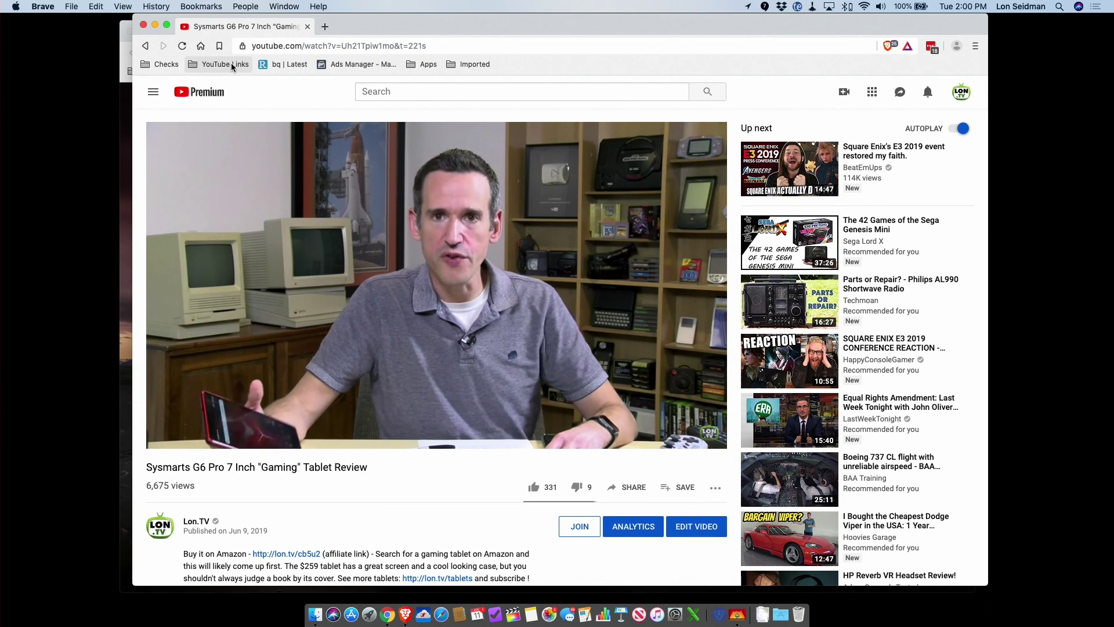
drag(370, 26, 284, 29)
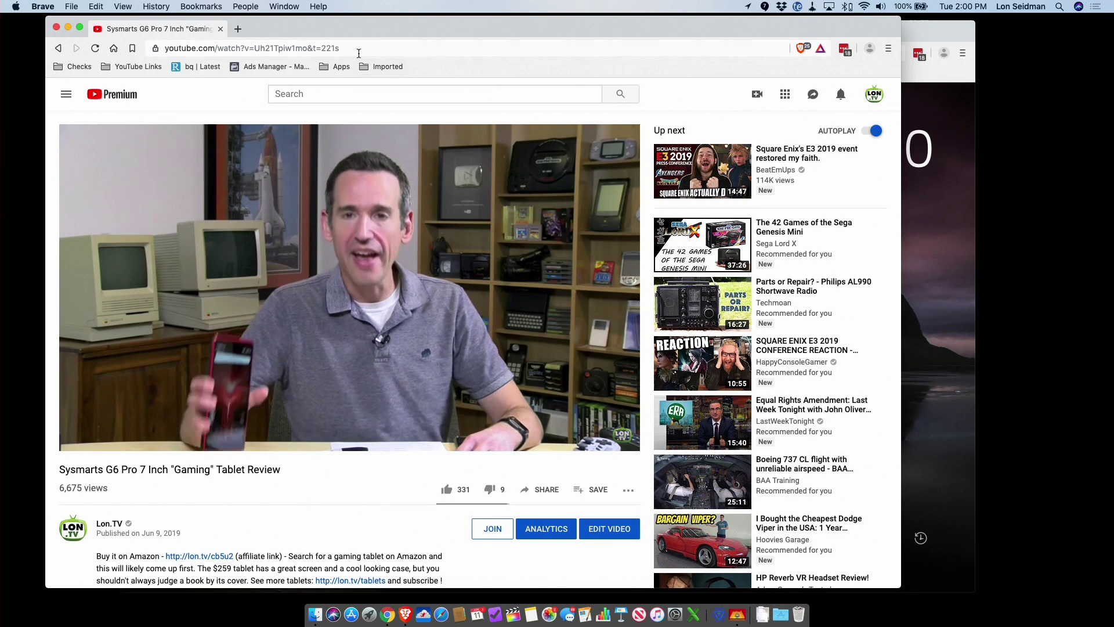
click(359, 52)
text(cnn.com)
key(Return)
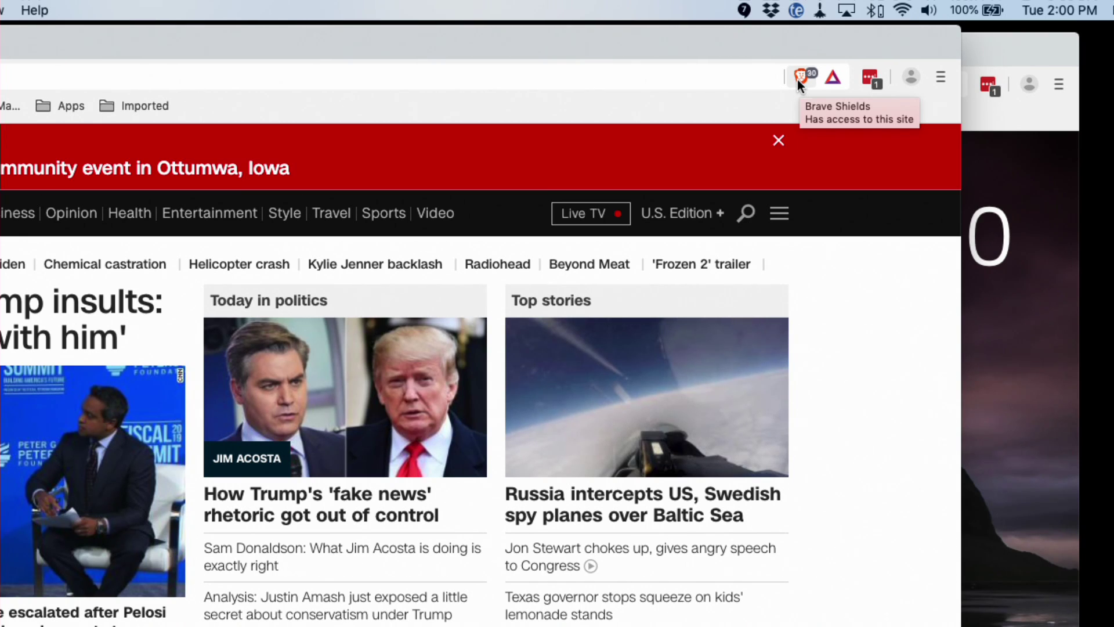
click(800, 77)
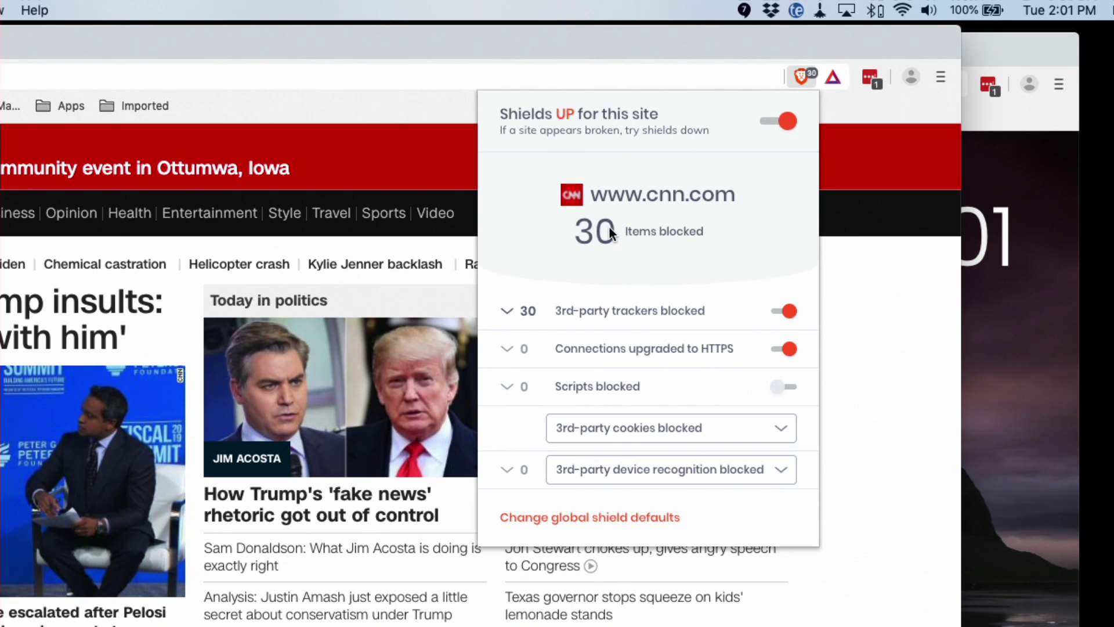
click(519, 314)
scroll(599, 308, down, 10)
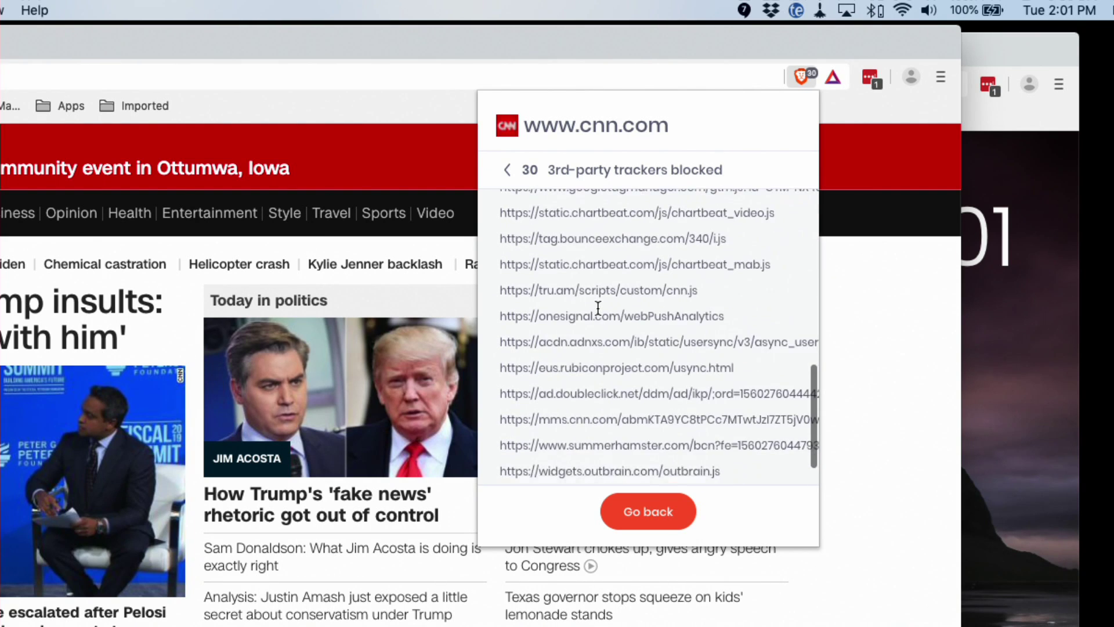
scroll(599, 309, up, 10)
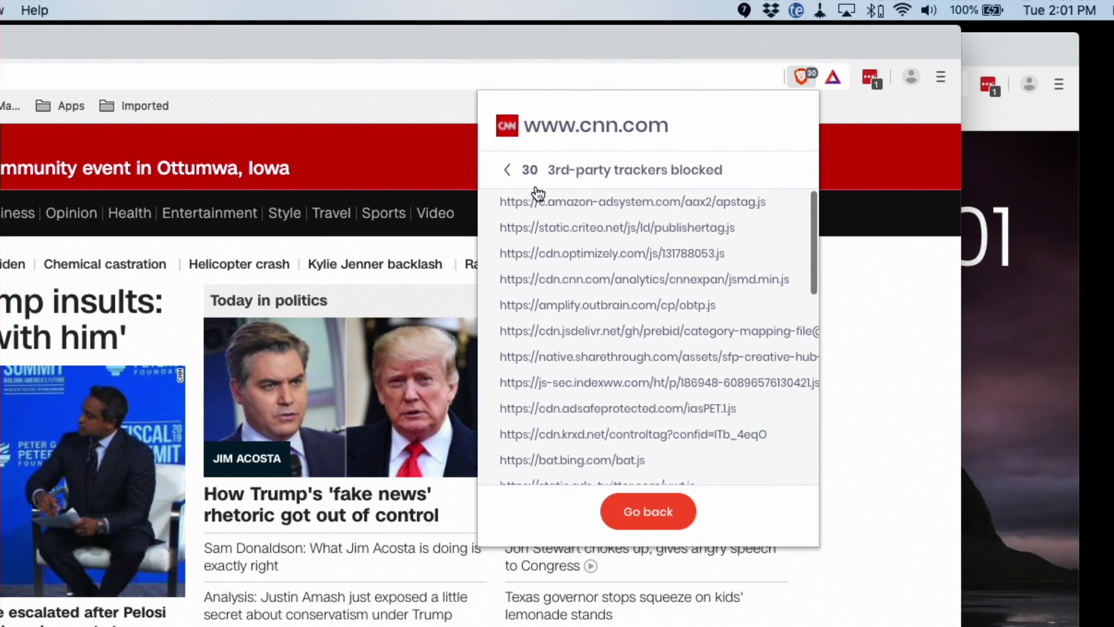
click(507, 170)
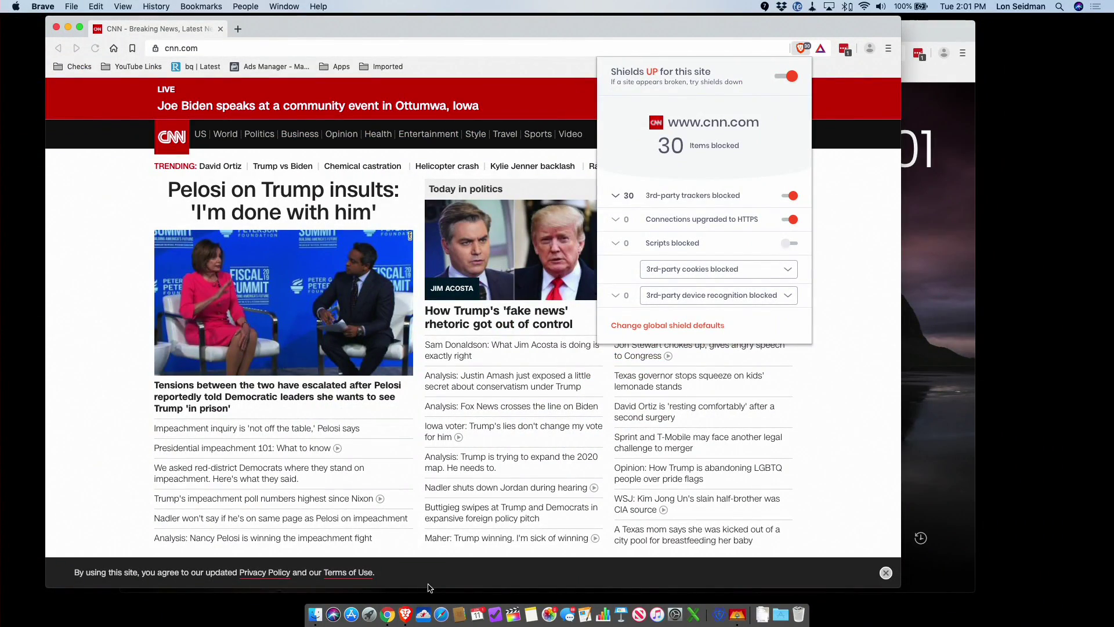
Open cnn.com in a new Chrome window and scroll through its ads.
click(388, 615)
key(super+n)
text(cnn.com)
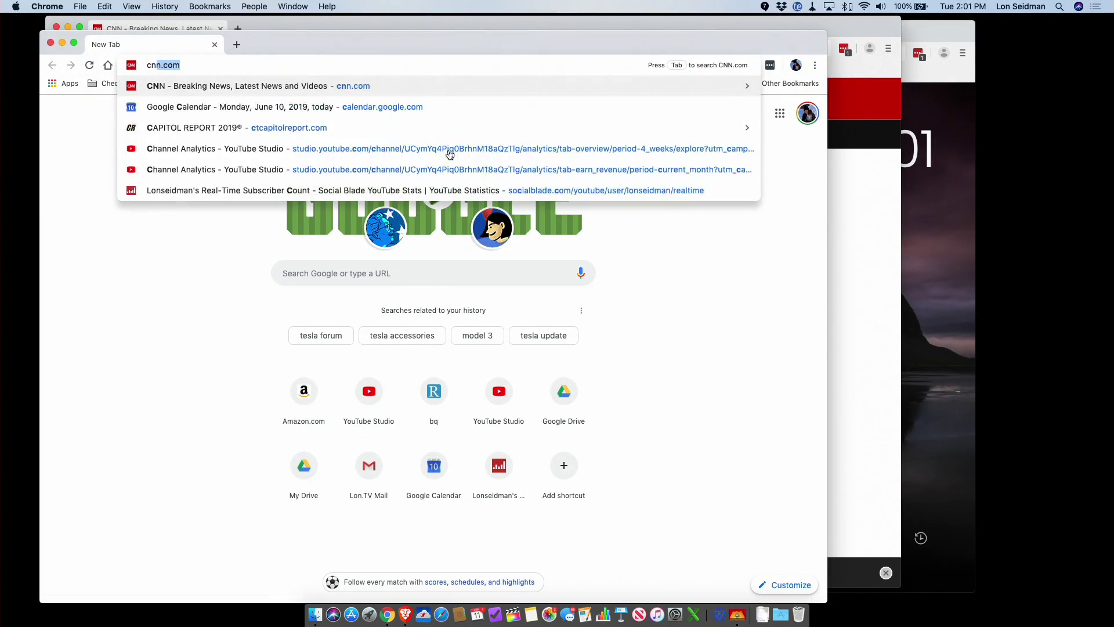
key(Return)
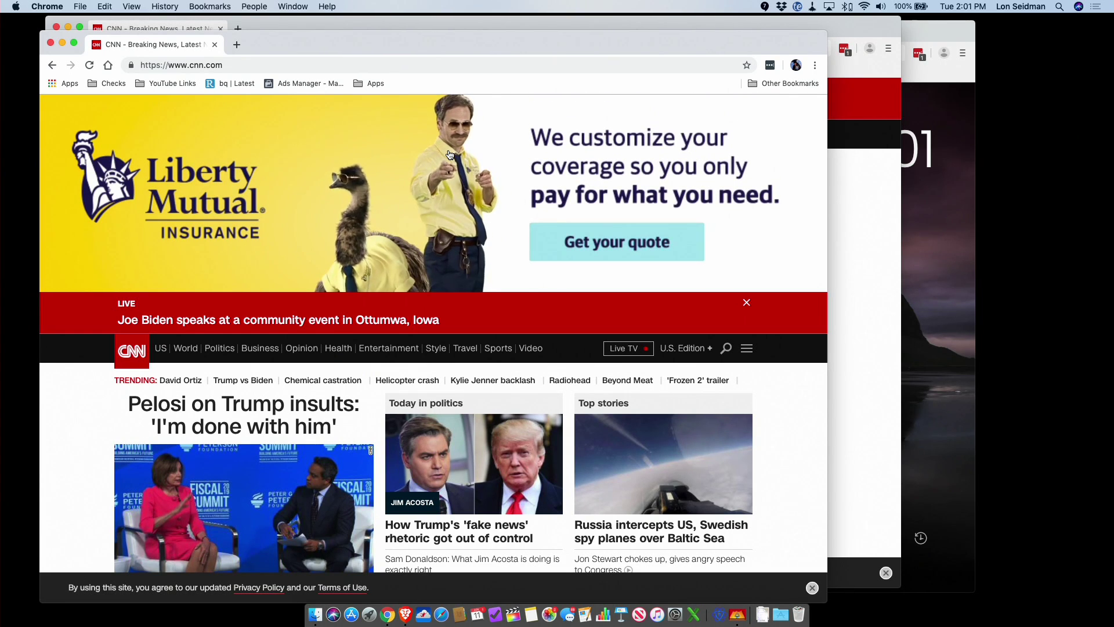
scroll(571, 293, down, 1)
scroll(571, 293, down, 10)
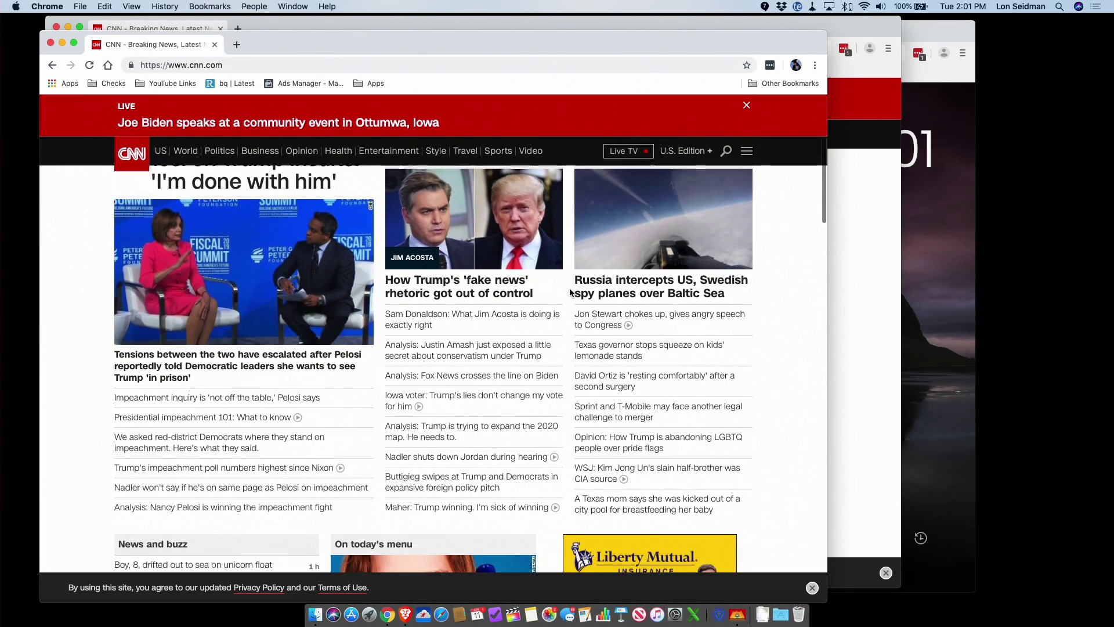
scroll(553, 296, down, 15)
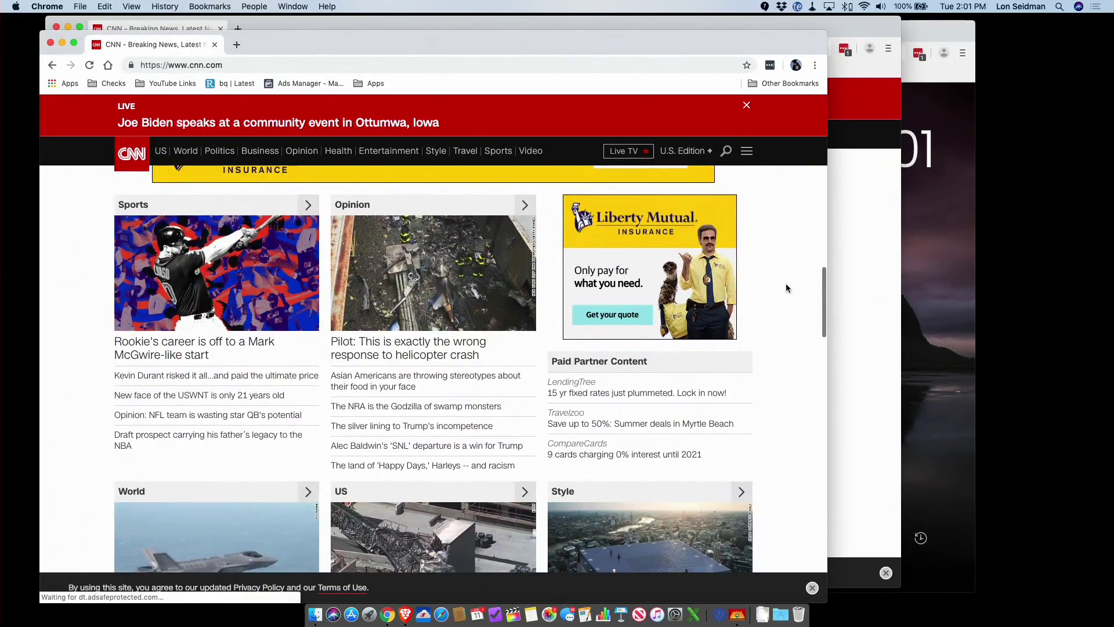
Bring Brave back to the front to compare its ad-free CNN page.
click(853, 301)
scroll(853, 300, down, 10)
scroll(853, 300, up, 10)
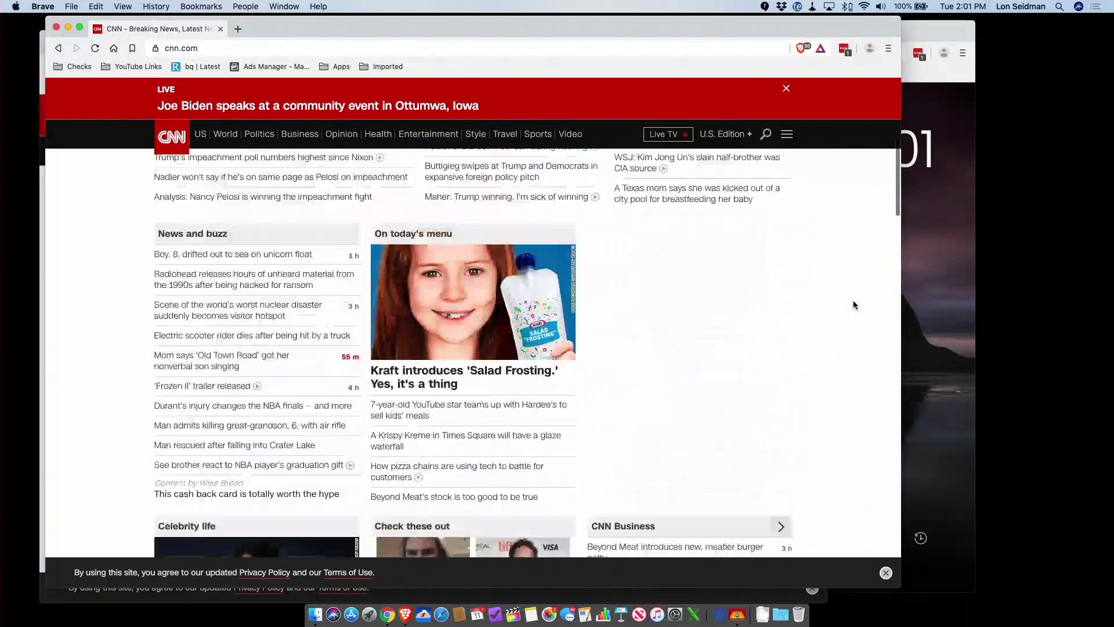
drag(135, 27, 206, 3)
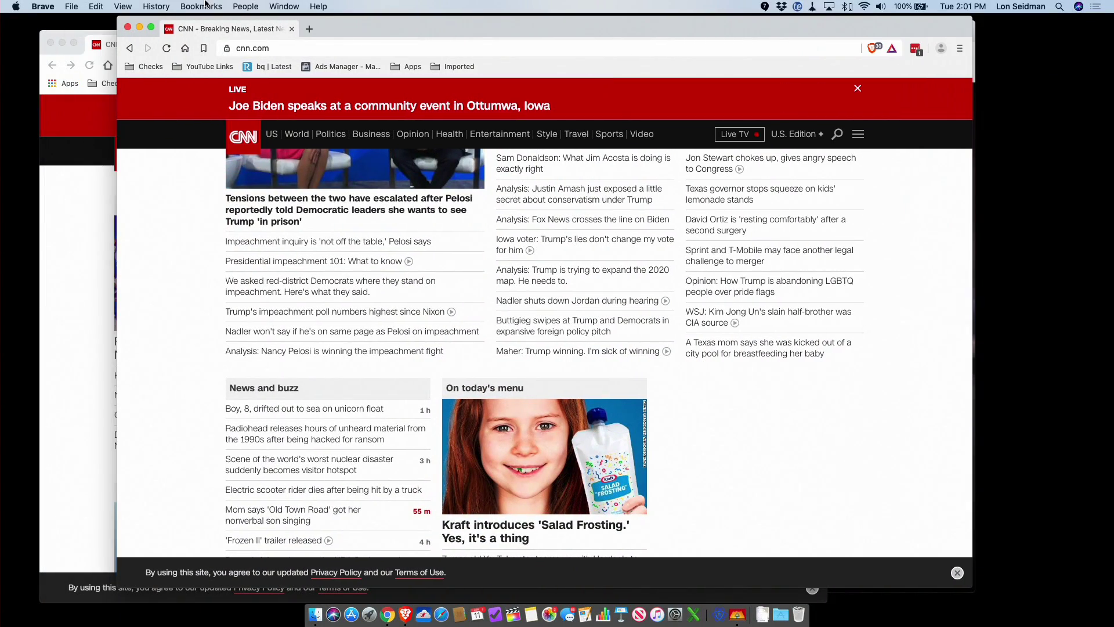
Close the Chrome comparison window.
click(47, 45)
click(50, 44)
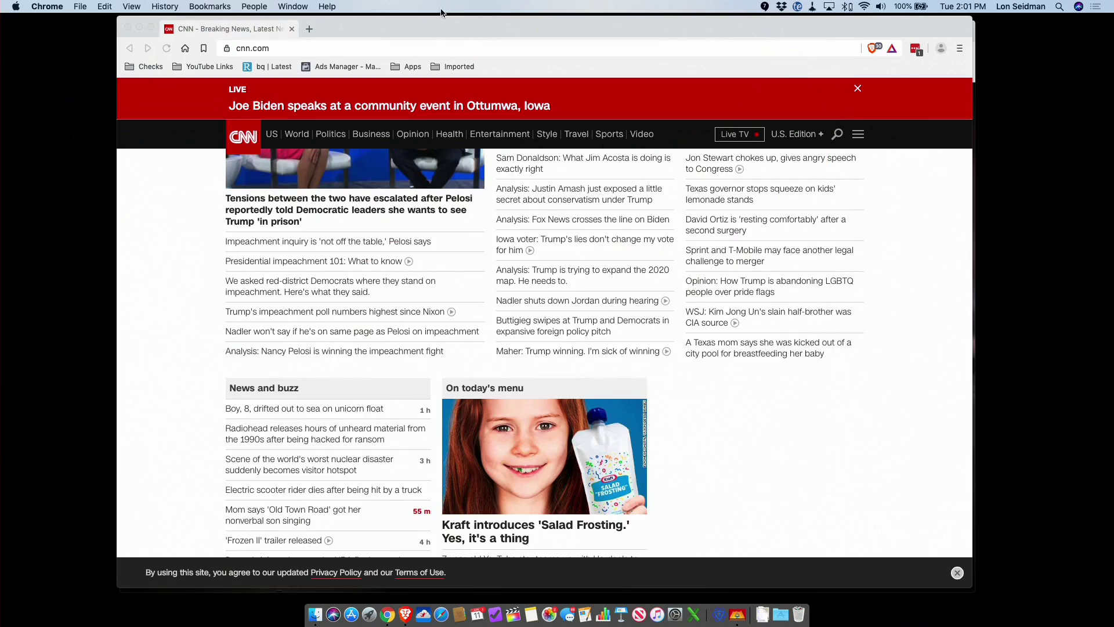
scroll(747, 115, up, 5)
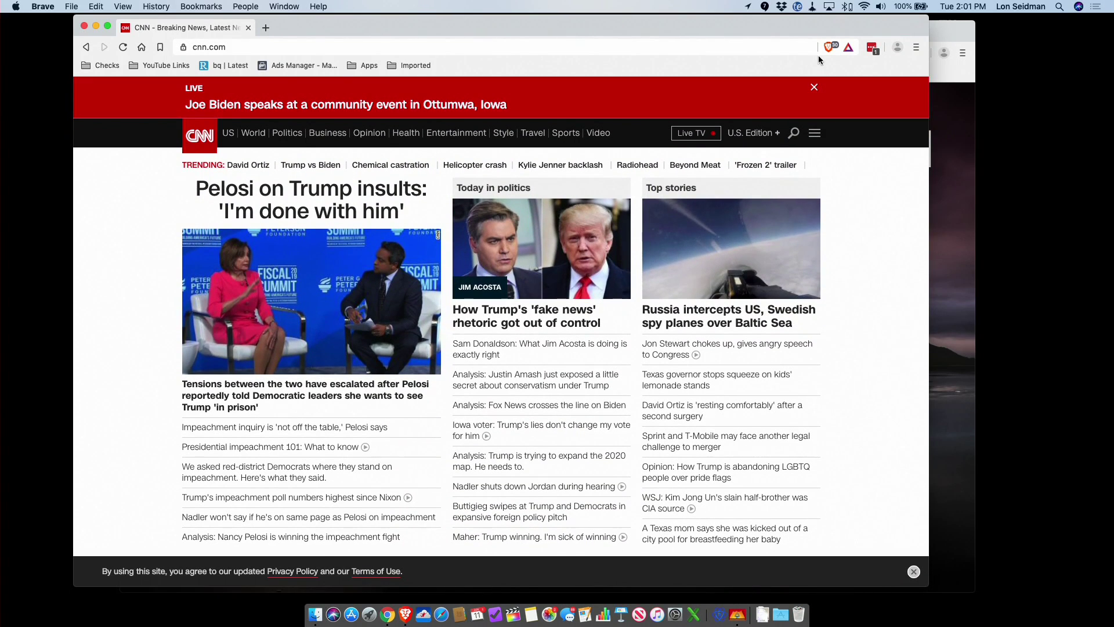
Toggle CNN's Shields off and back on, then turn on script blocking.
click(830, 47)
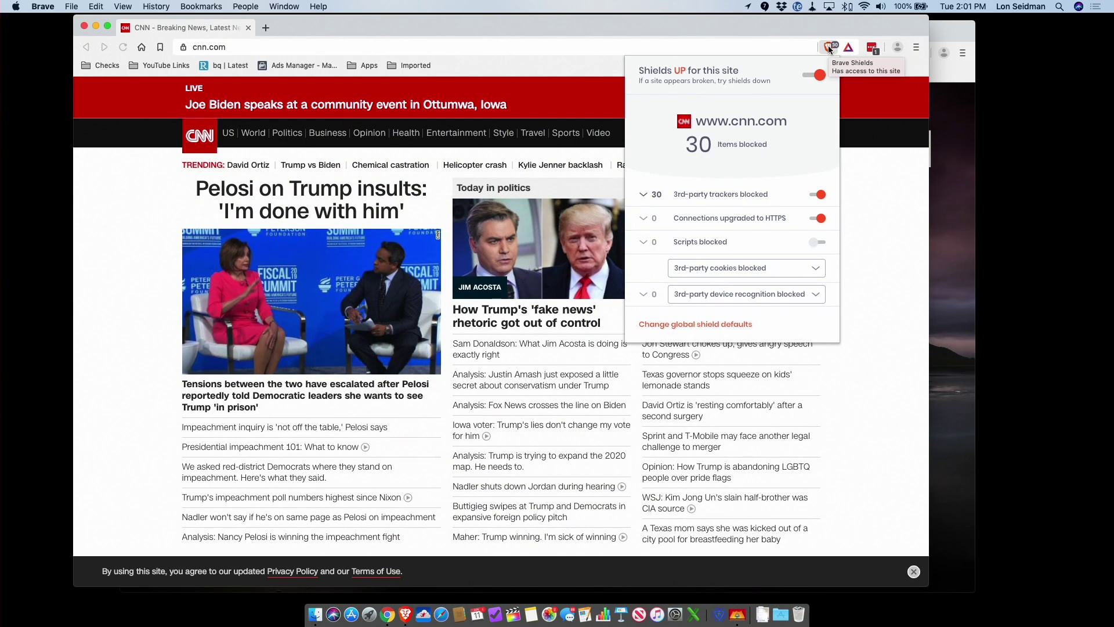
click(815, 75)
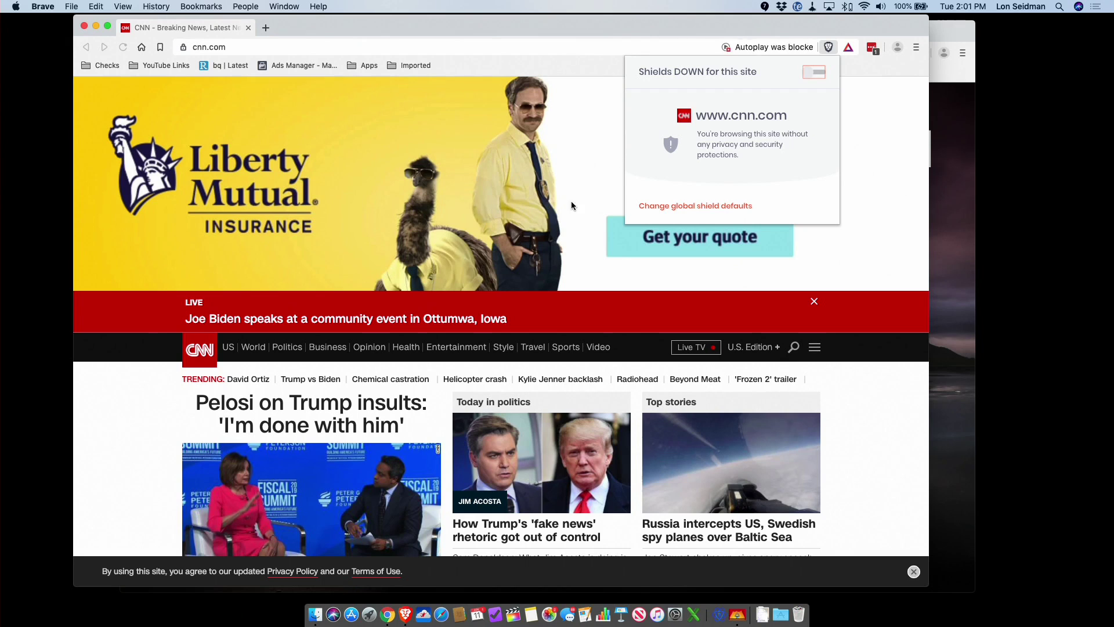
click(814, 72)
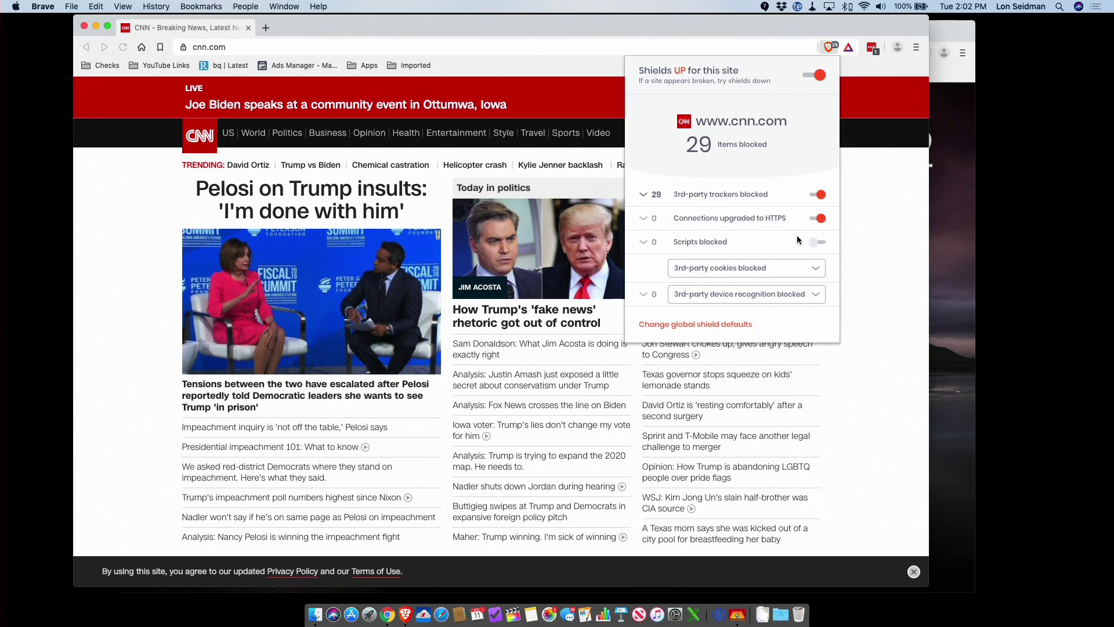
click(818, 242)
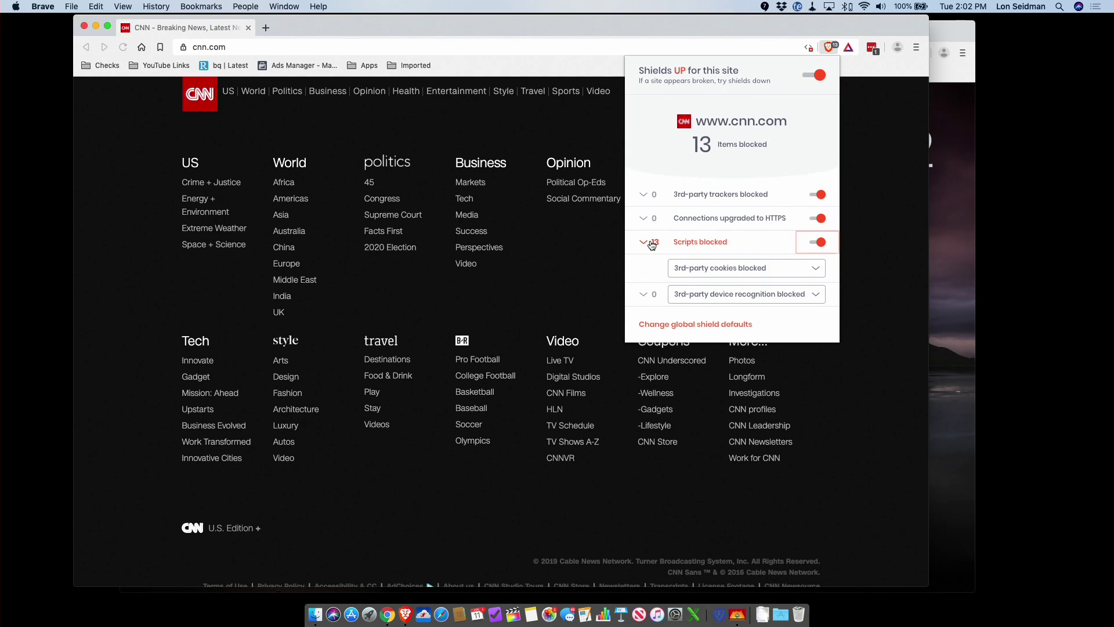
Allow the Outbrain, Sharethrough, Agility and cnn.com scripts once, reload CNN, and return.
click(651, 242)
scroll(779, 254, down, 2)
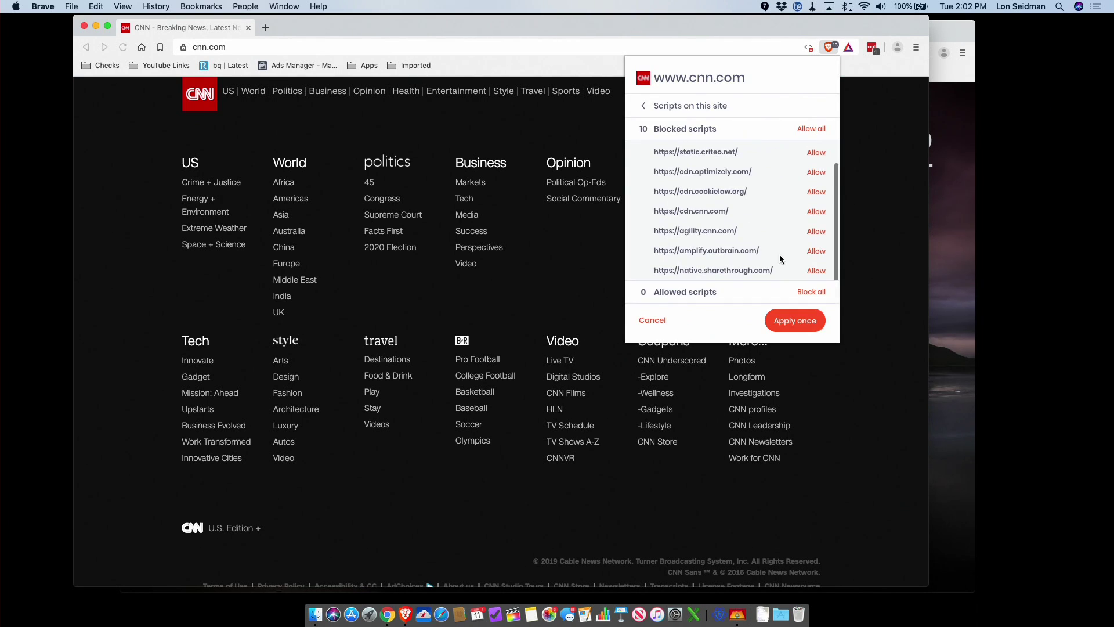
click(817, 271)
click(816, 252)
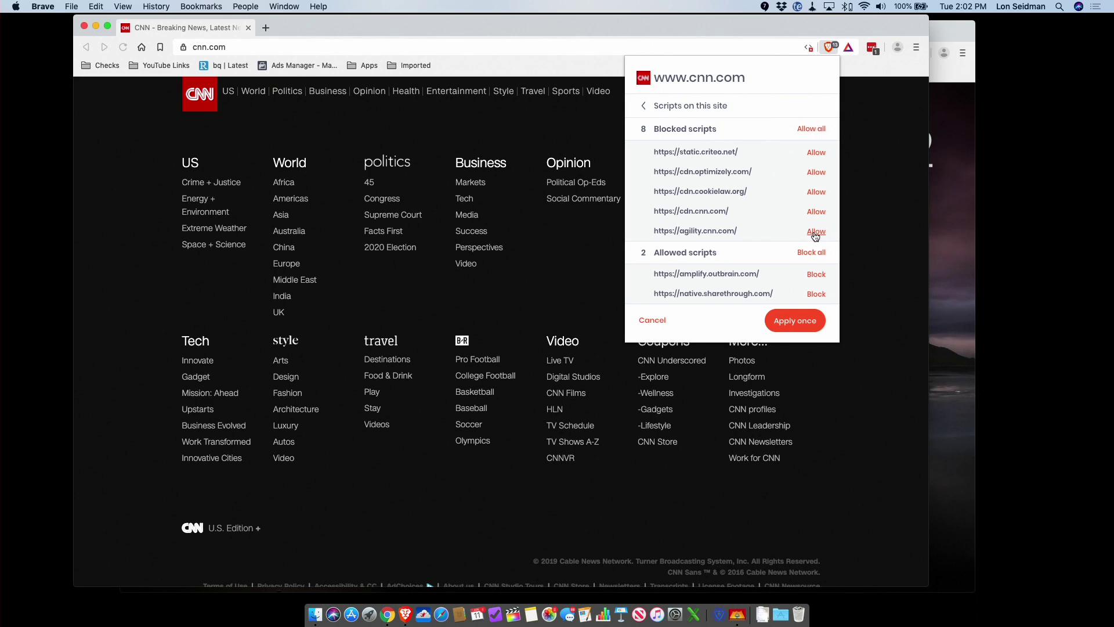
click(817, 231)
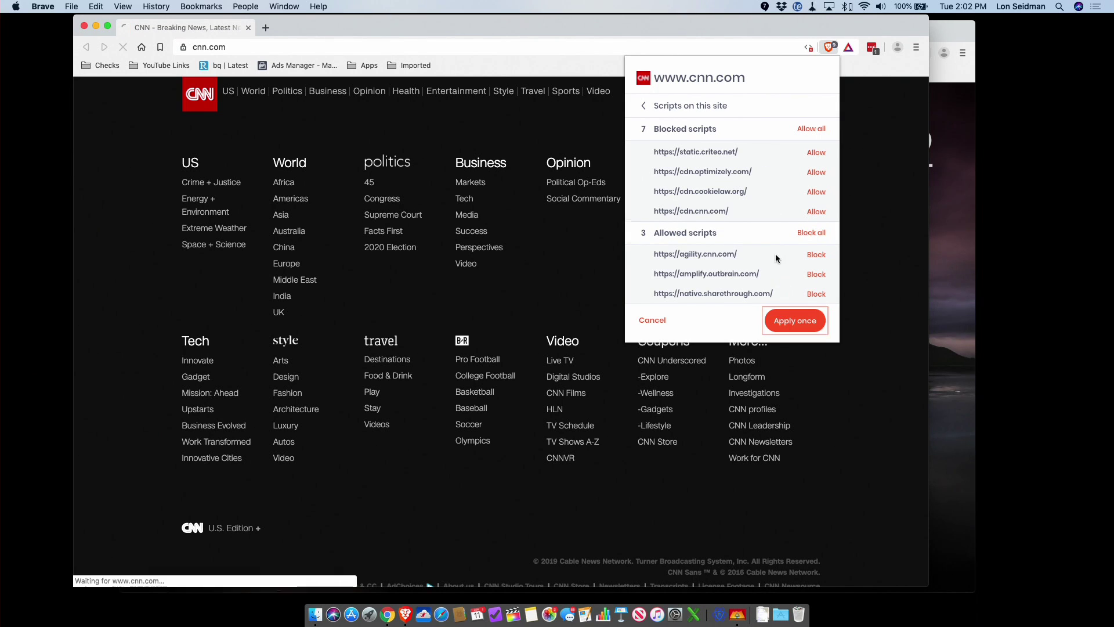
scroll(769, 240, up, 3)
click(816, 151)
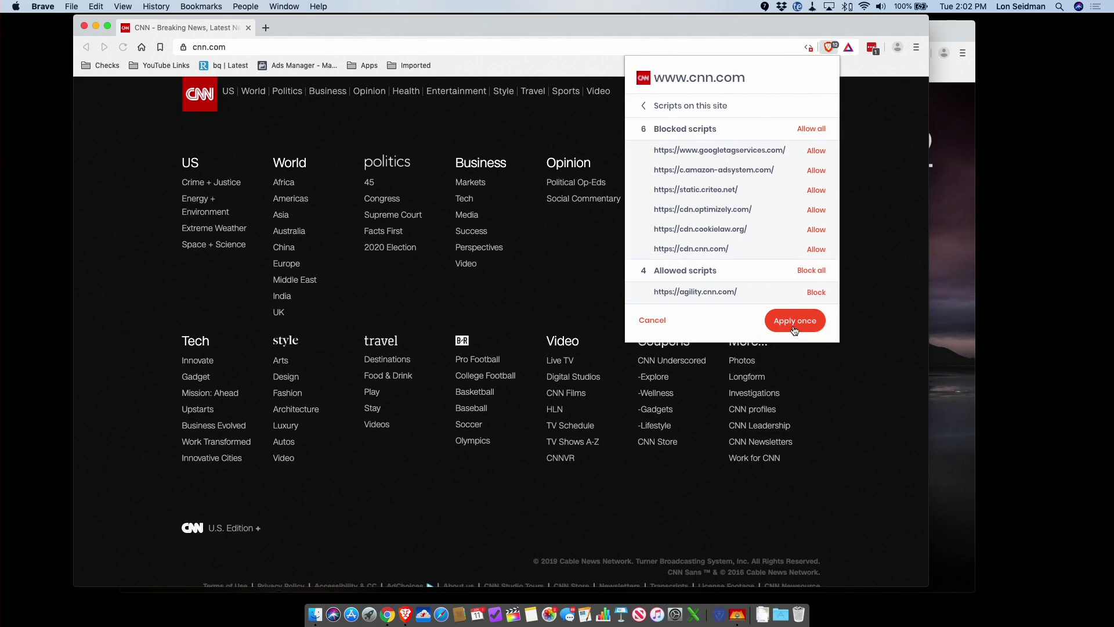
click(796, 330)
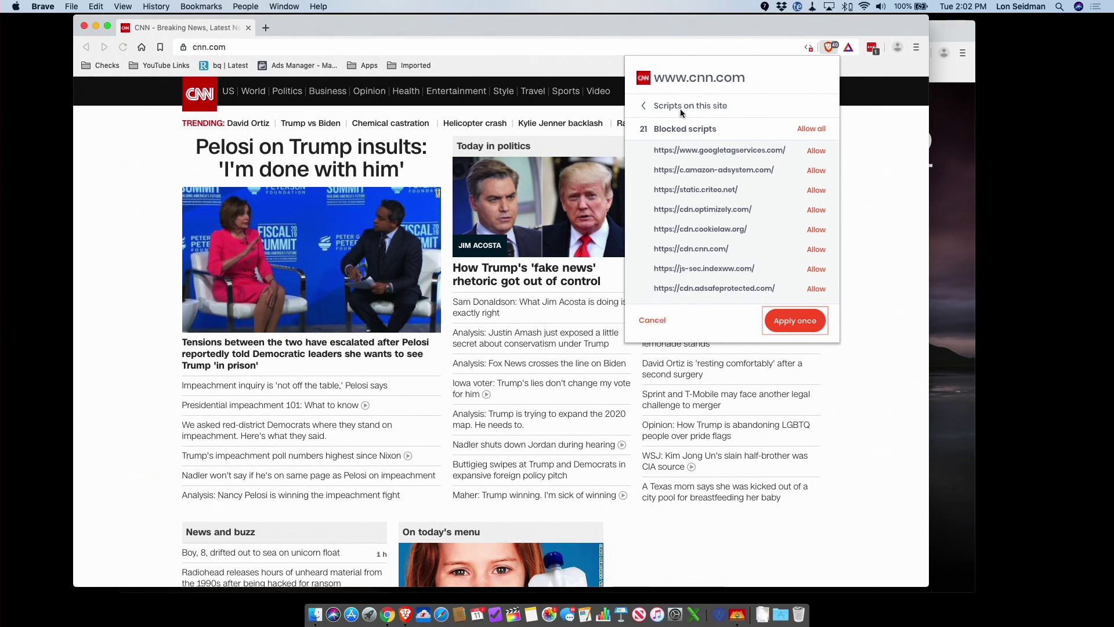
click(660, 105)
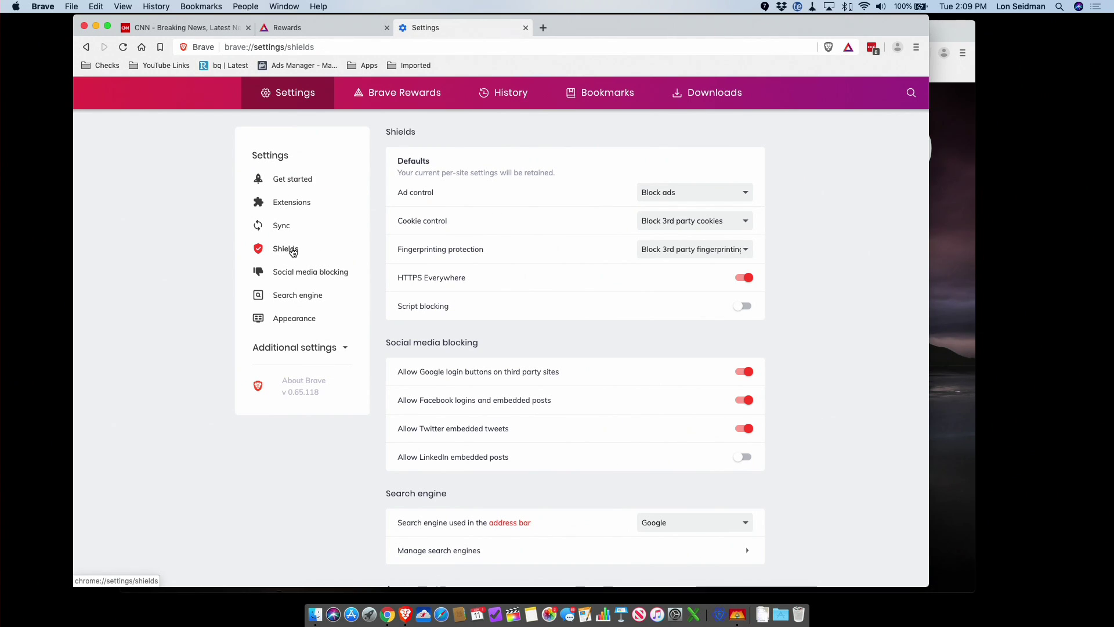
Keep default ad control on Block ads and review the social media blocking options.
click(701, 192)
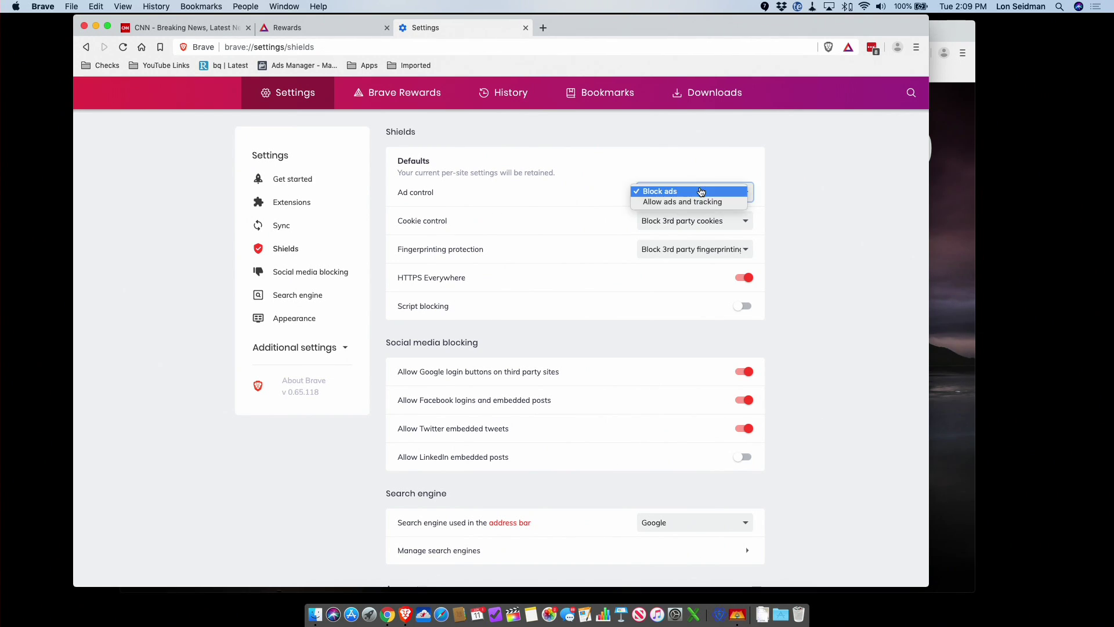
click(802, 177)
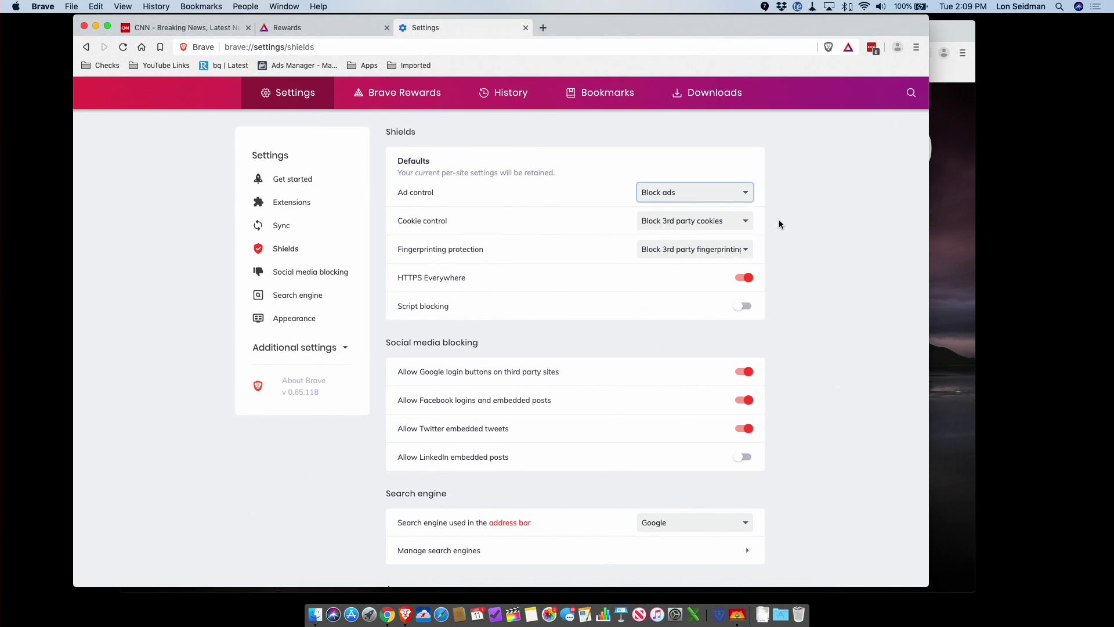
scroll(779, 224, down, 1)
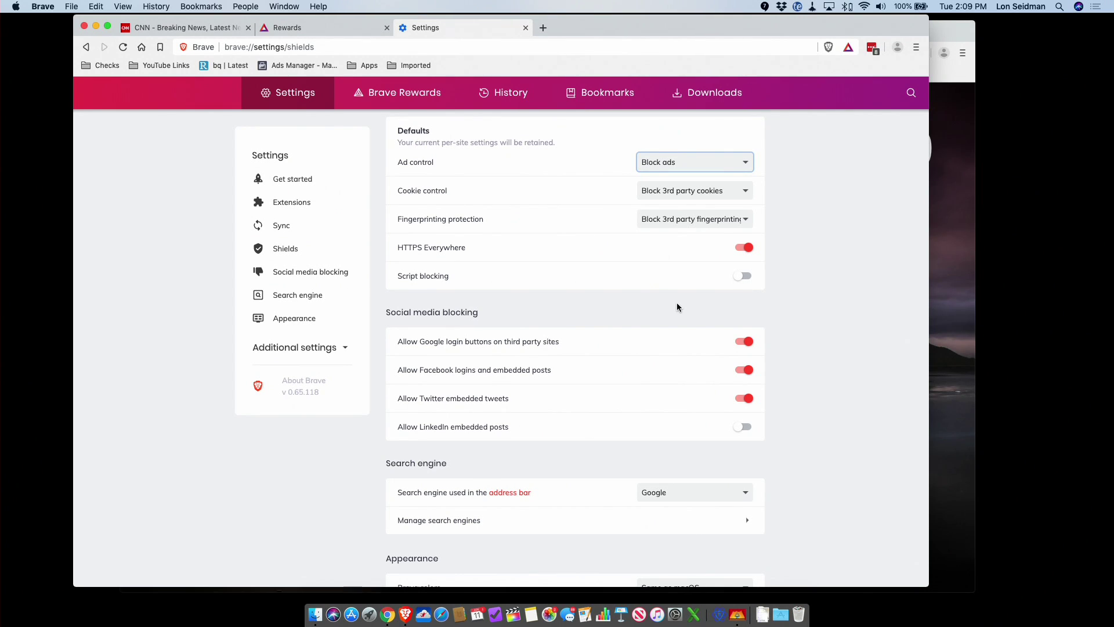
scroll(677, 304, down, 3)
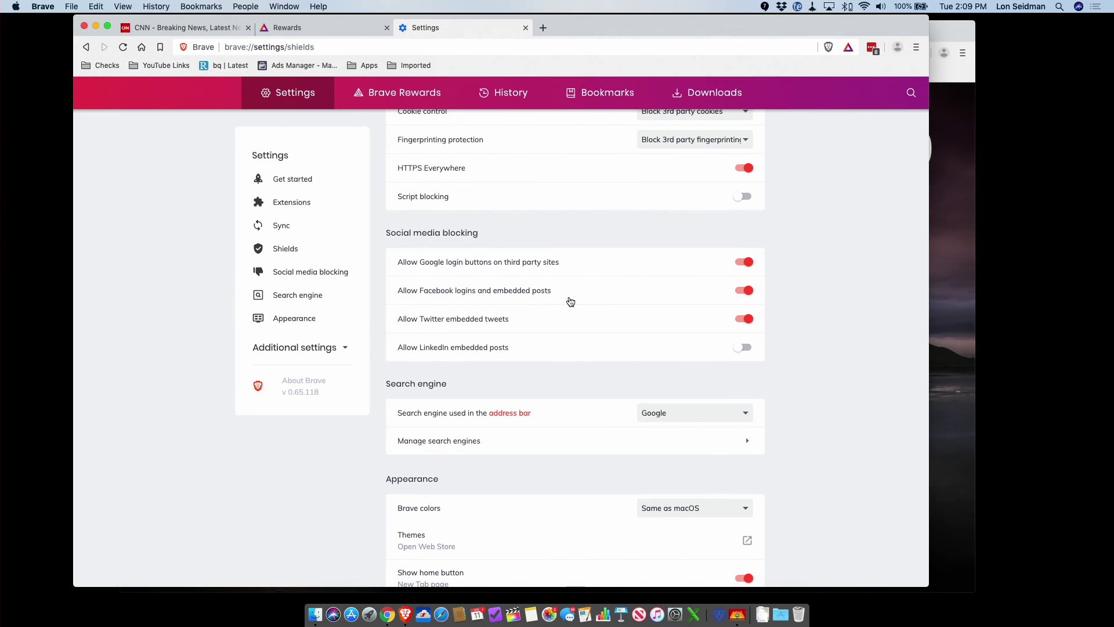
scroll(571, 301, down, 4)
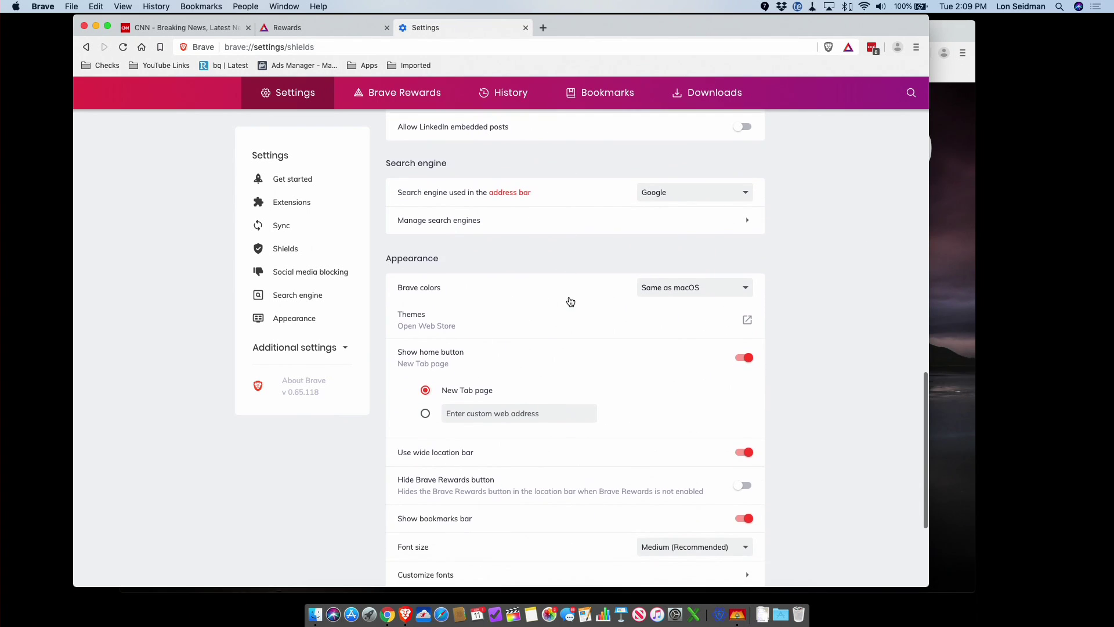
scroll(571, 301, down, 3)
scroll(571, 301, up, 3)
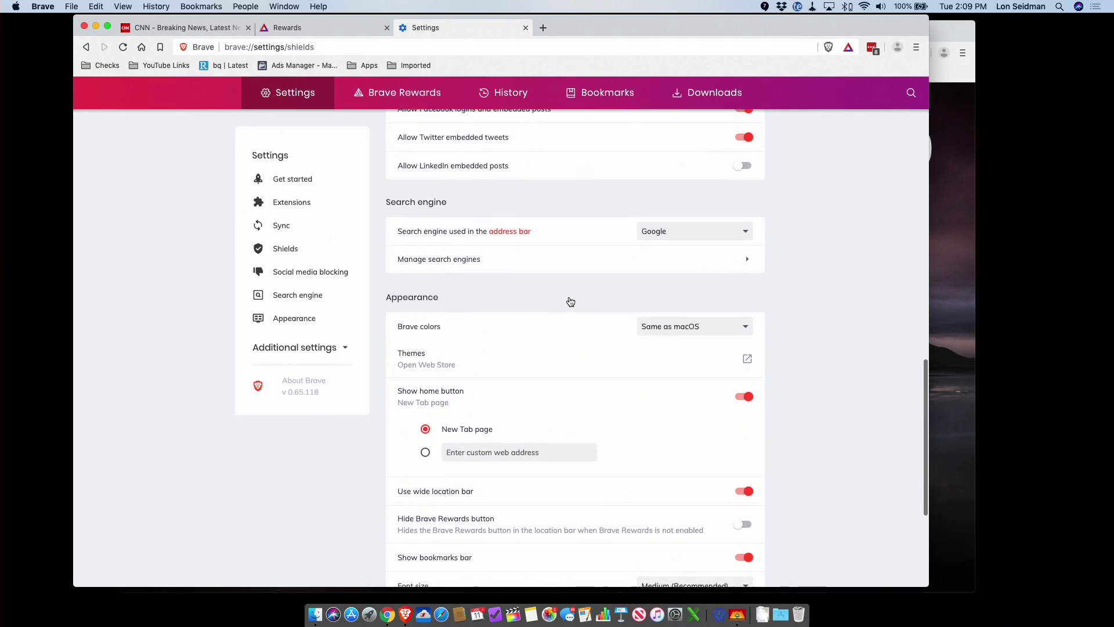
scroll(571, 301, up, 2)
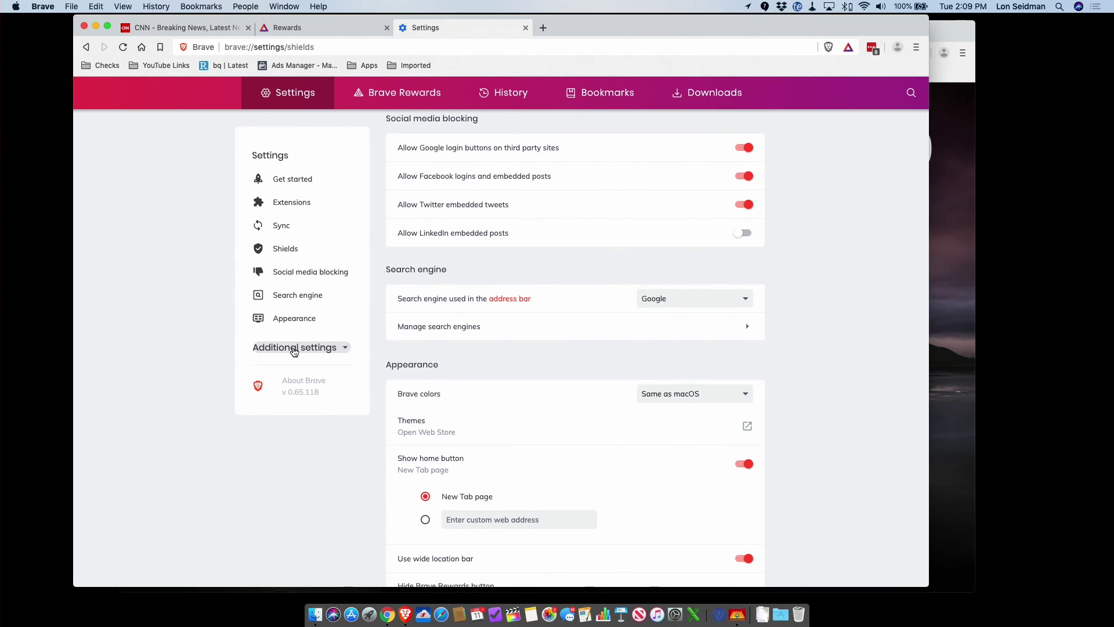
Expand Additional settings and move through Privacy and security to the Downloads section.
click(294, 348)
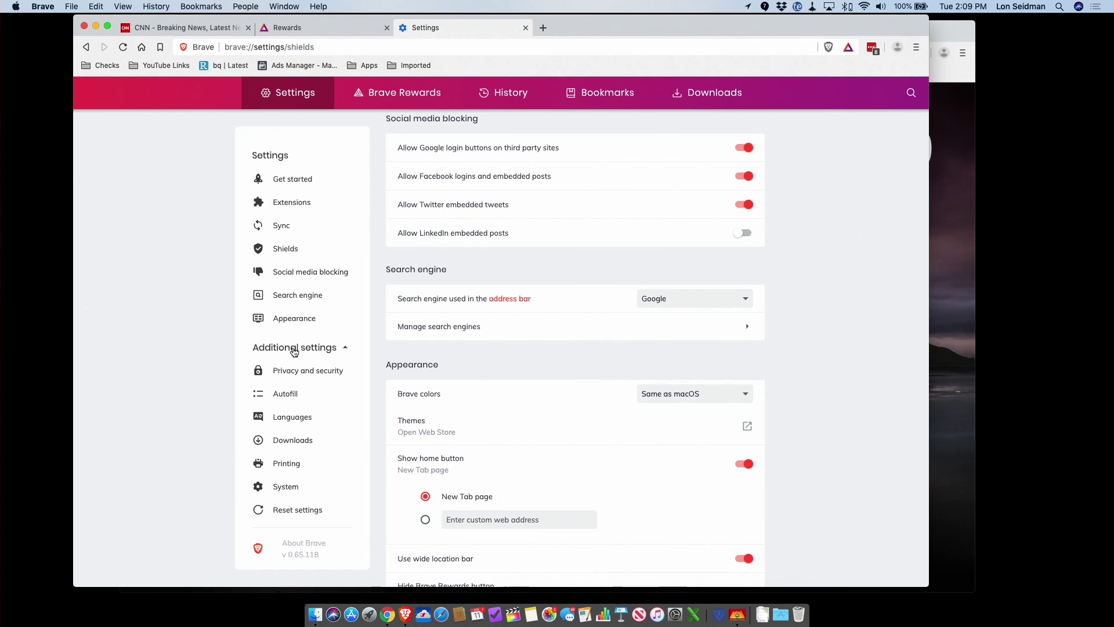
click(305, 378)
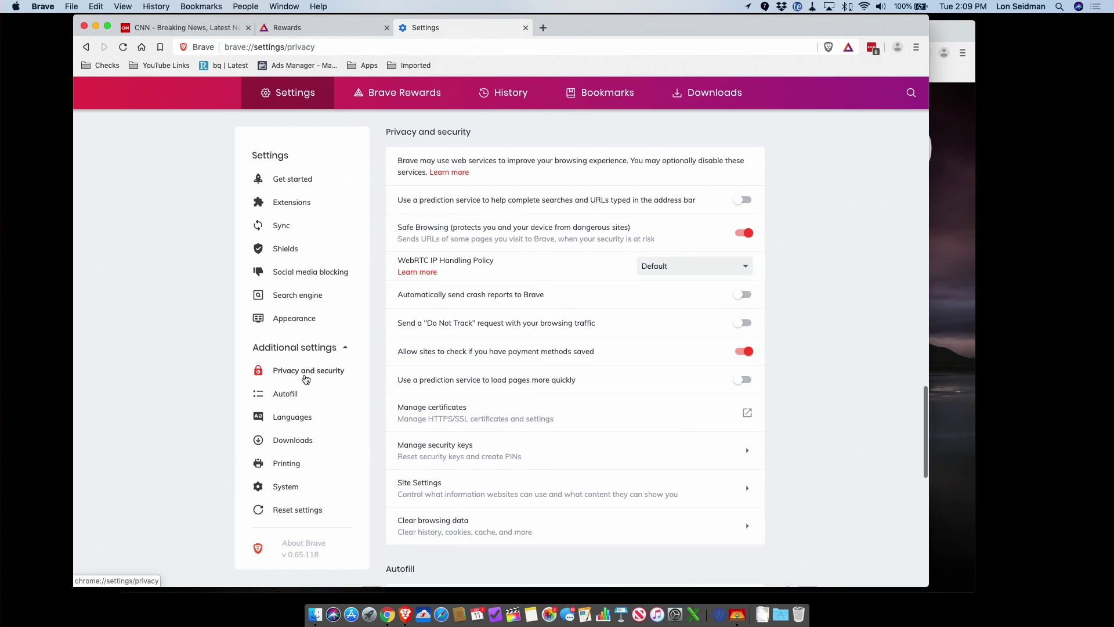
scroll(541, 316, down, 5)
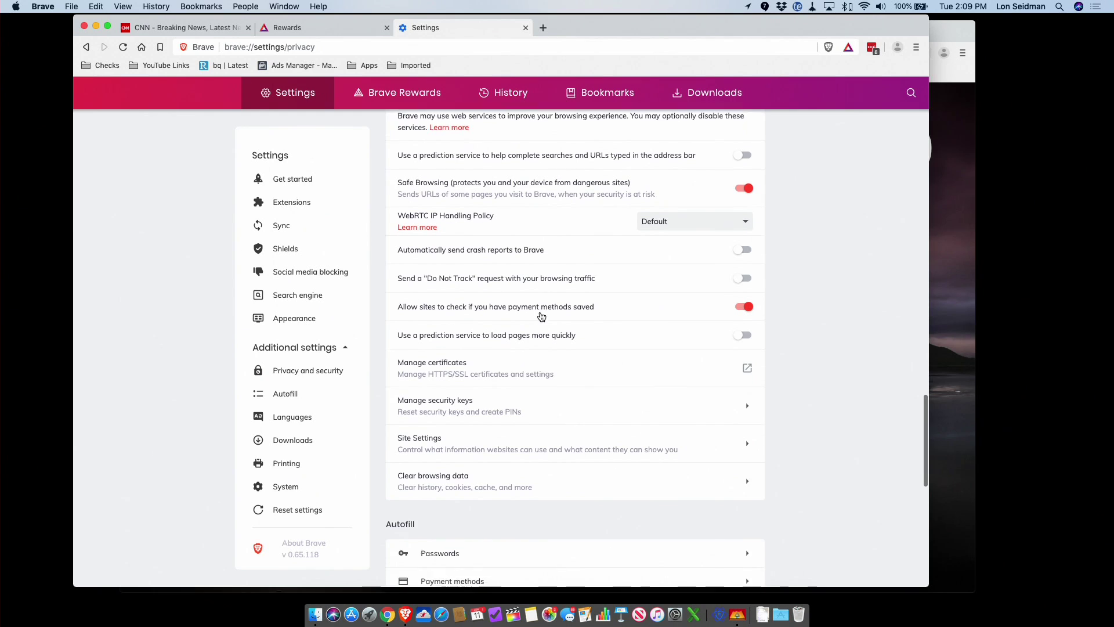
scroll(541, 316, down, 4)
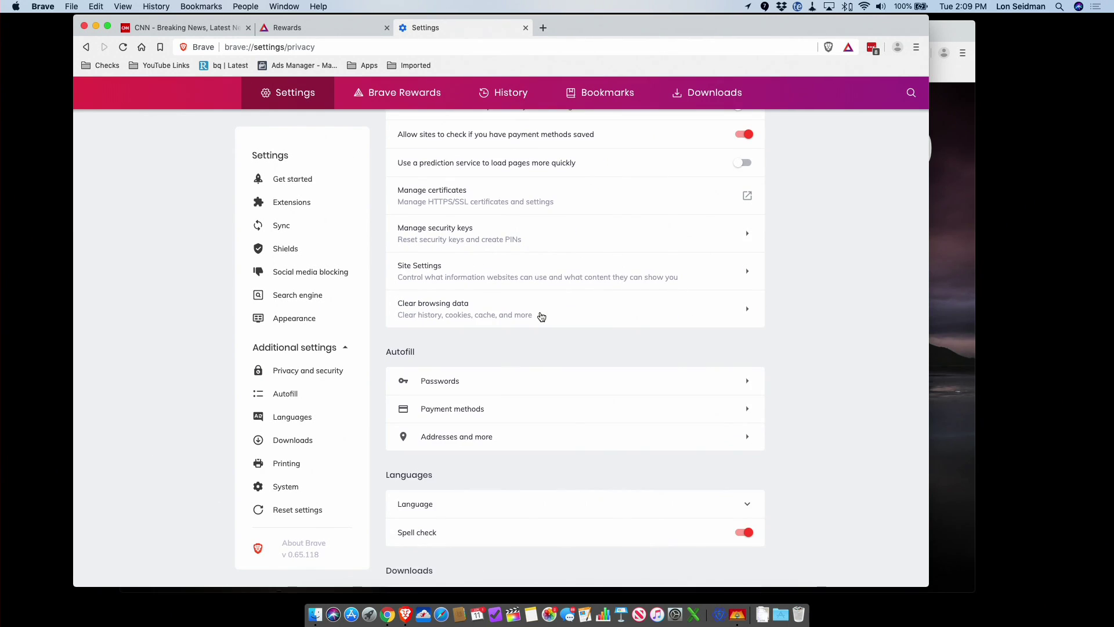
click(310, 440)
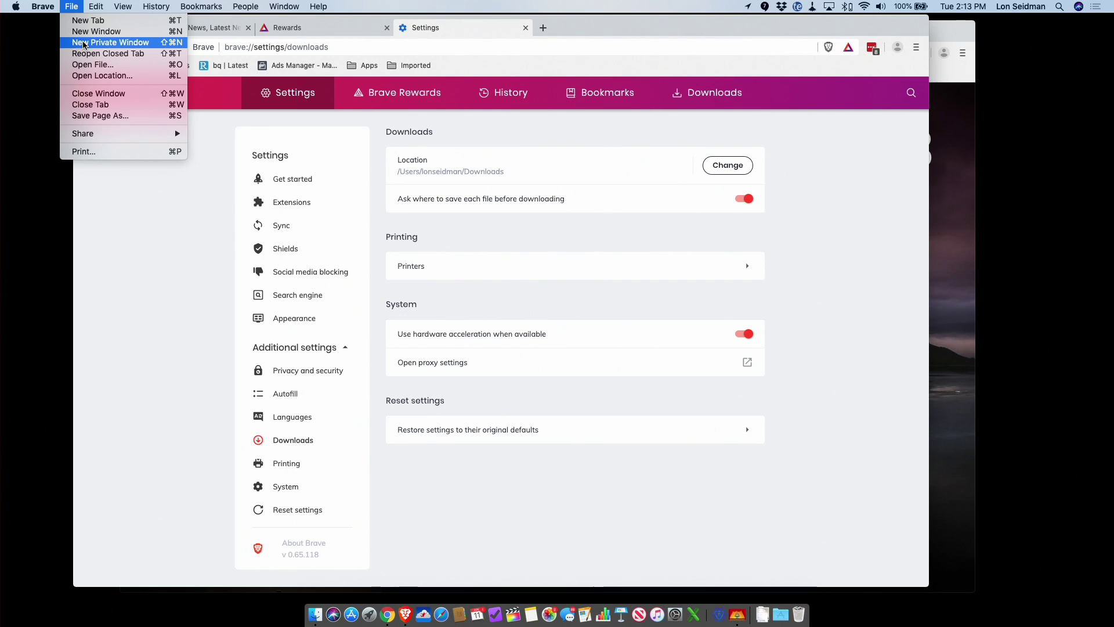
Open a new private window and show its Tor window option.
click(83, 43)
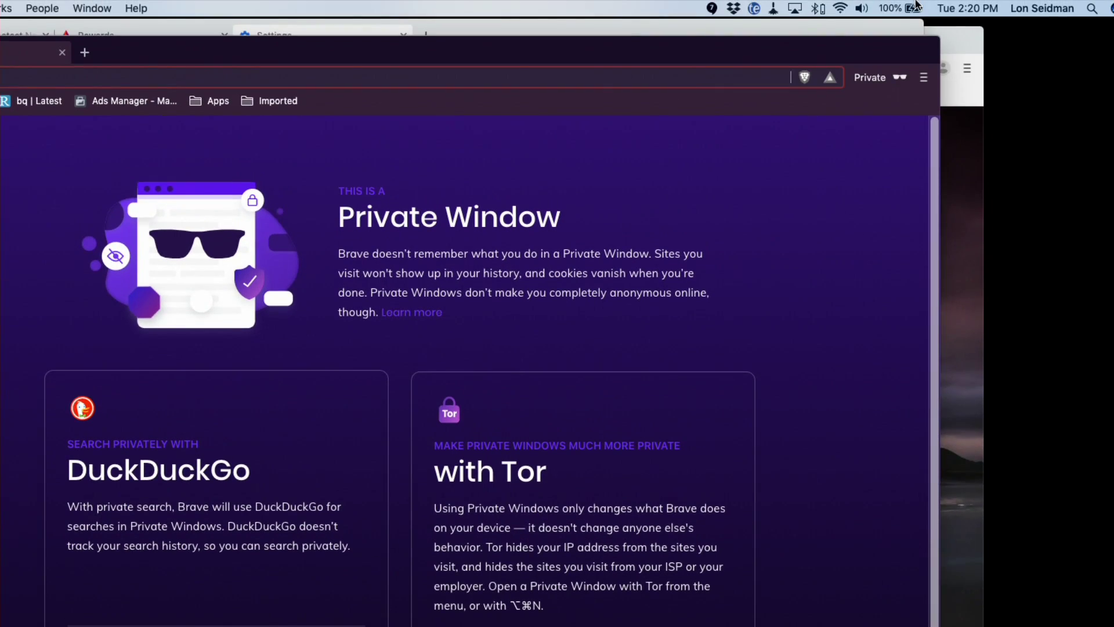
click(865, 77)
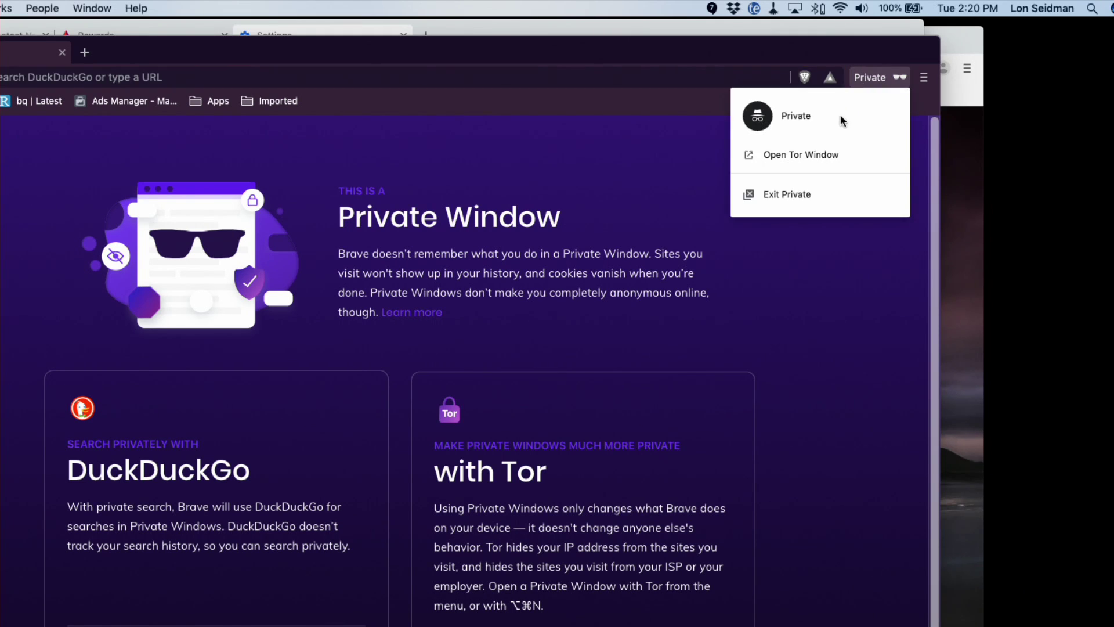
Open a Tor private window and load iplocation.net, which places the IP in Paris, France.
click(820, 160)
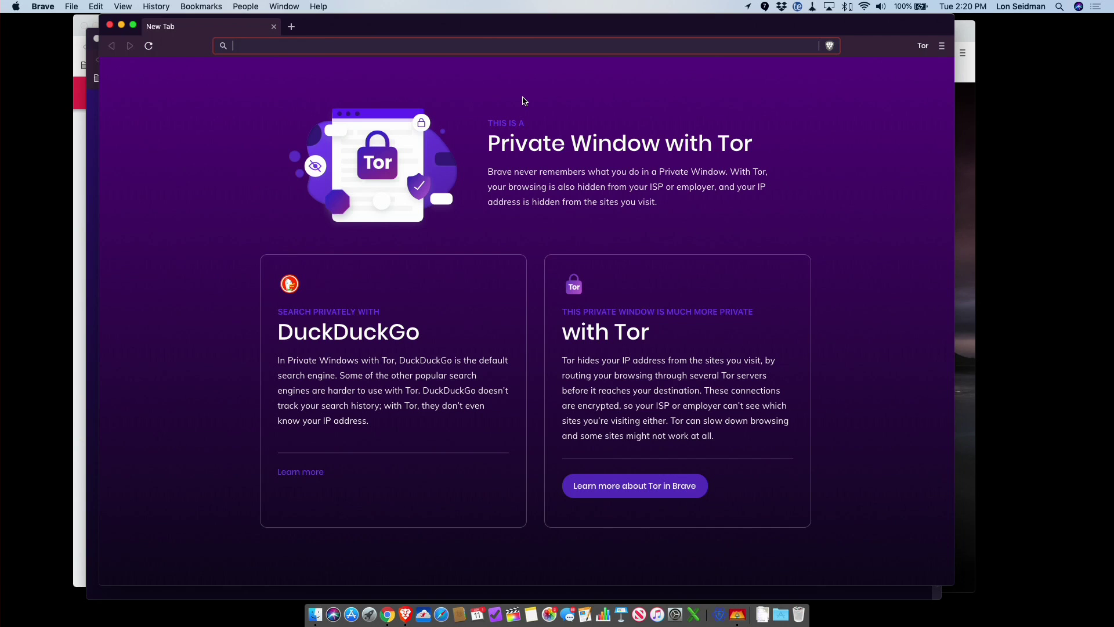
text(https://www.iplocation.net/)
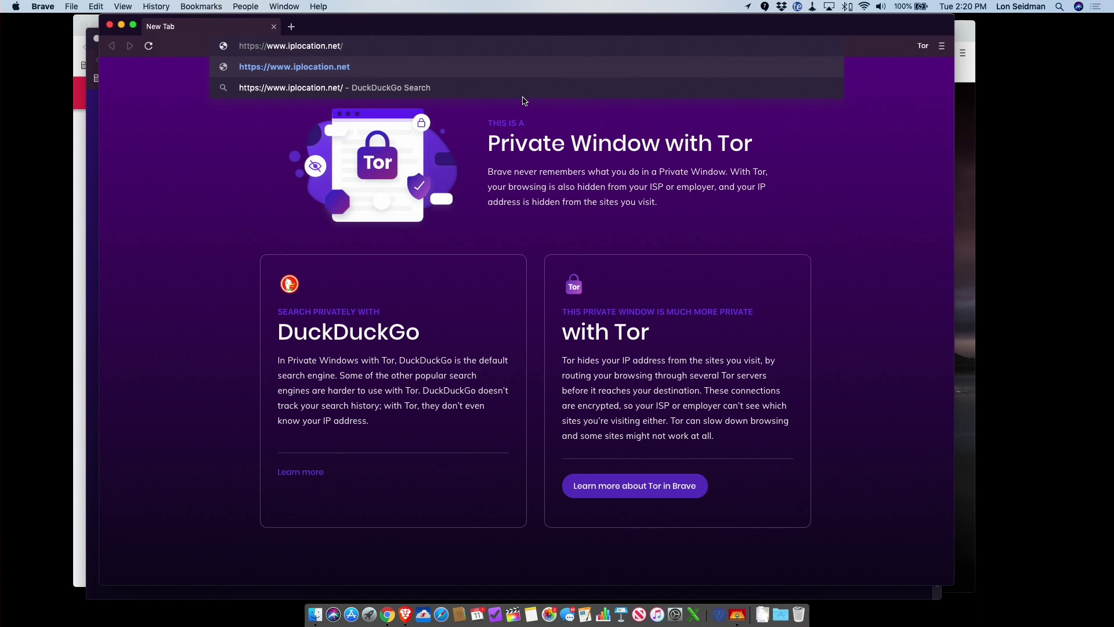
key(Return)
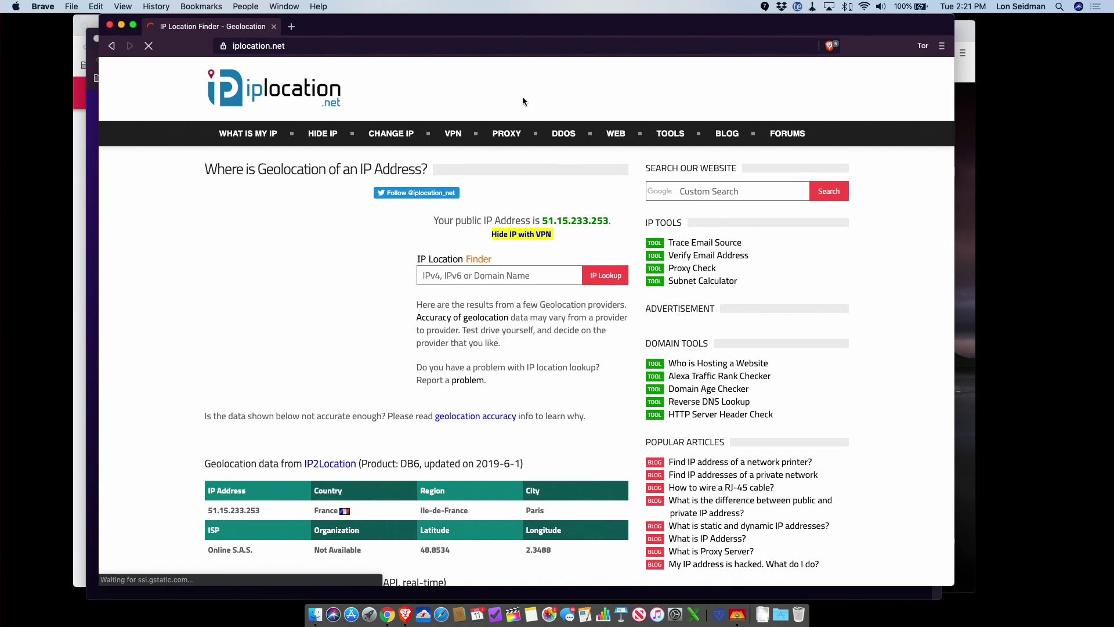
scroll(473, 249, down, 5)
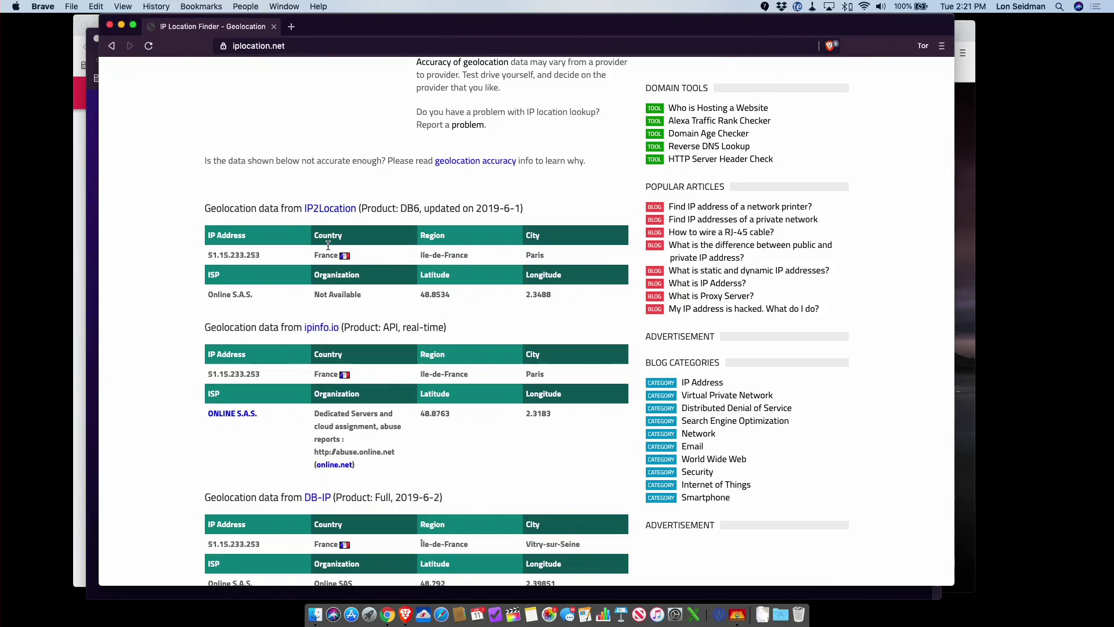
scroll(328, 245, up, 5)
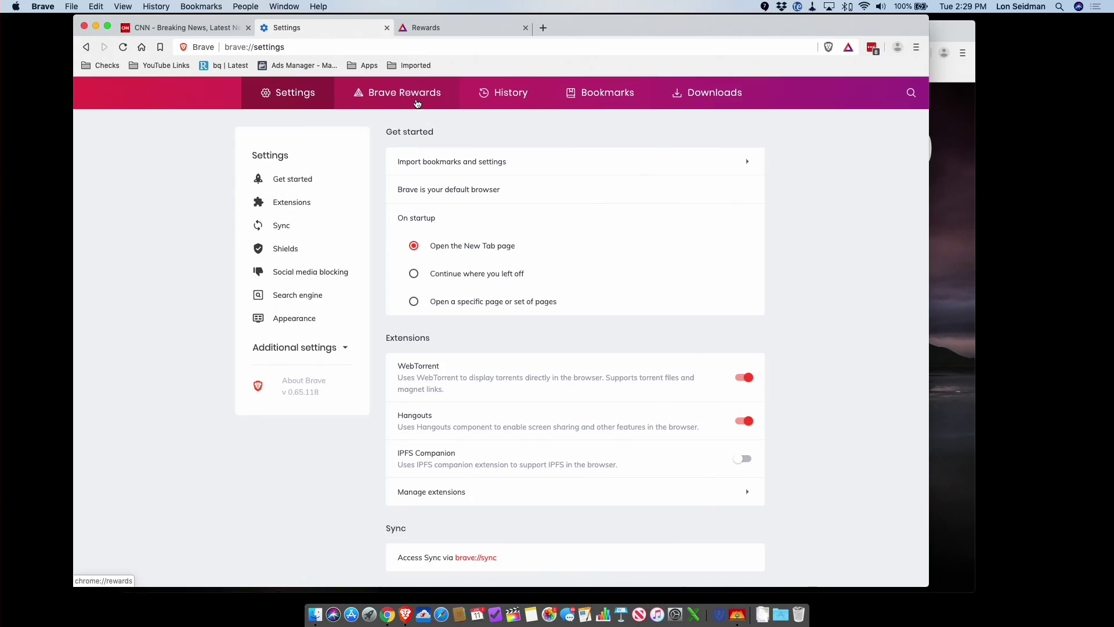
Open Brave Rewards and show the Ads settings, capped at 5 ads per hour.
click(416, 104)
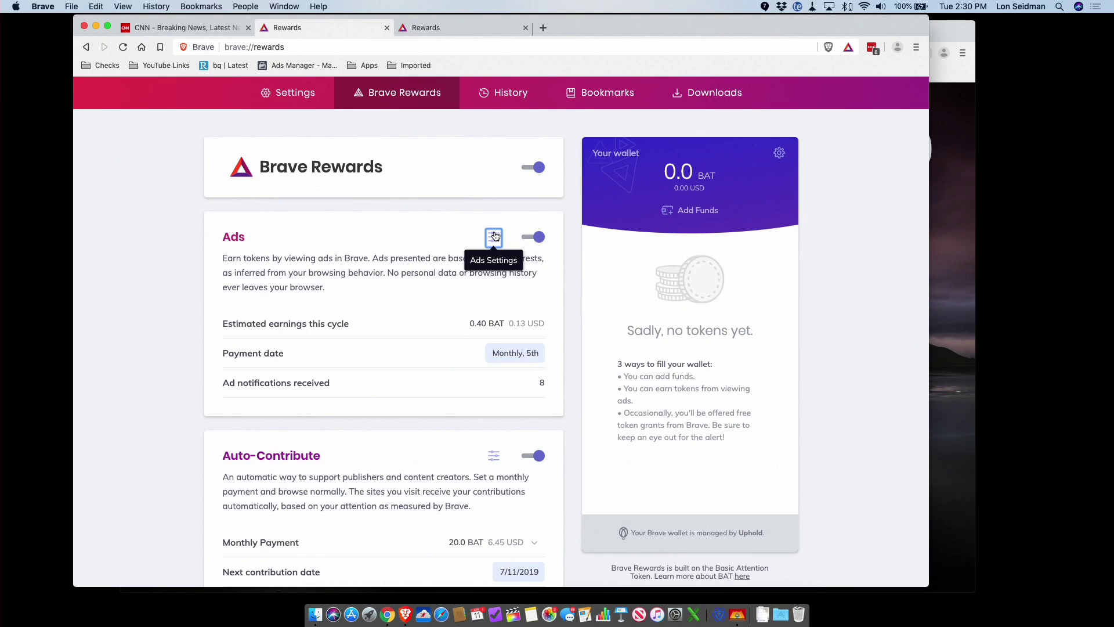
click(494, 236)
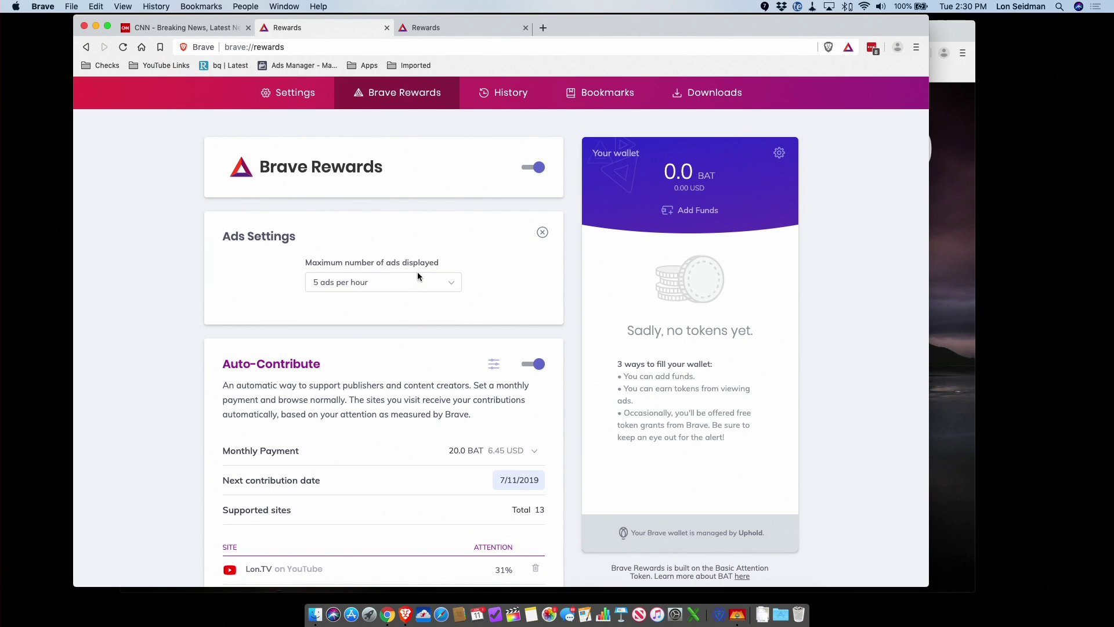
Set the maximum ad frequency to '3 ads per hour' and close Ads Settings.
click(409, 287)
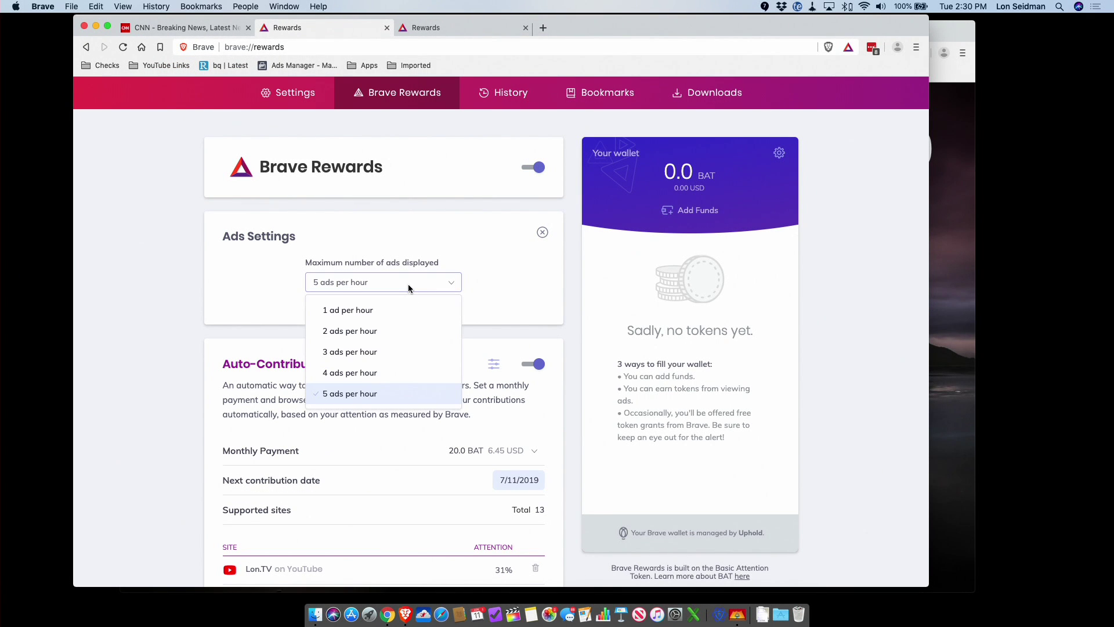
click(374, 352)
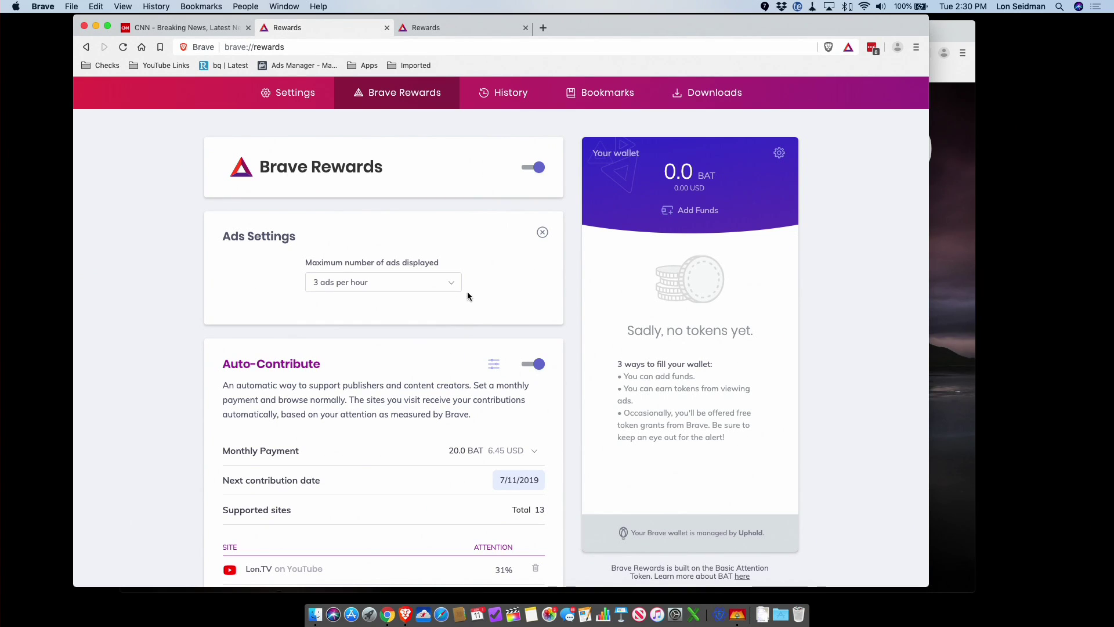
click(542, 232)
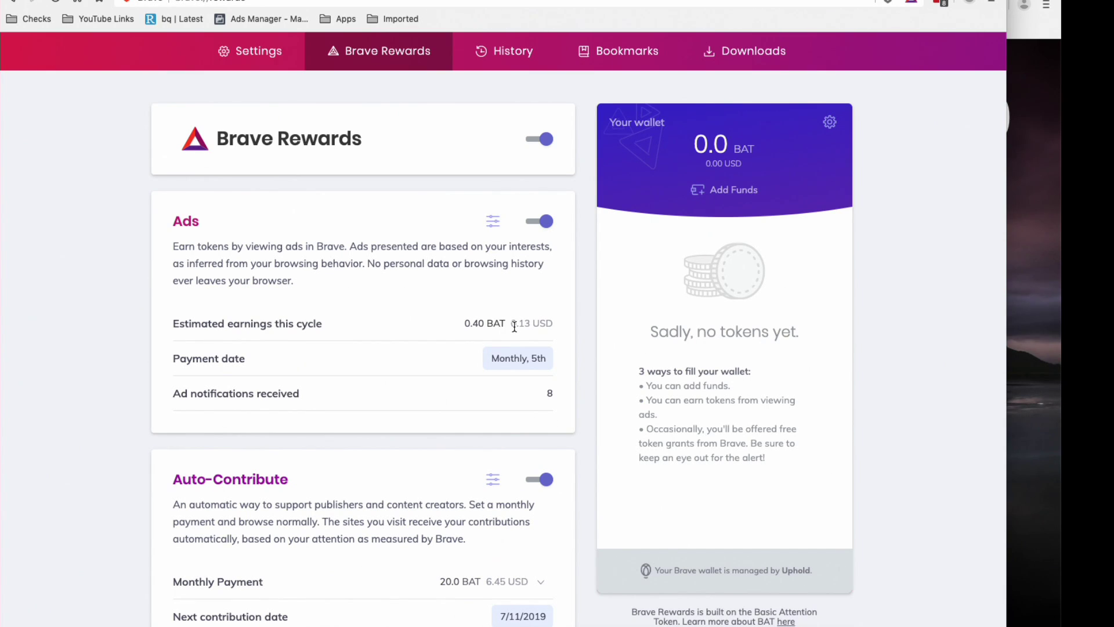
scroll(514, 326, down, 2)
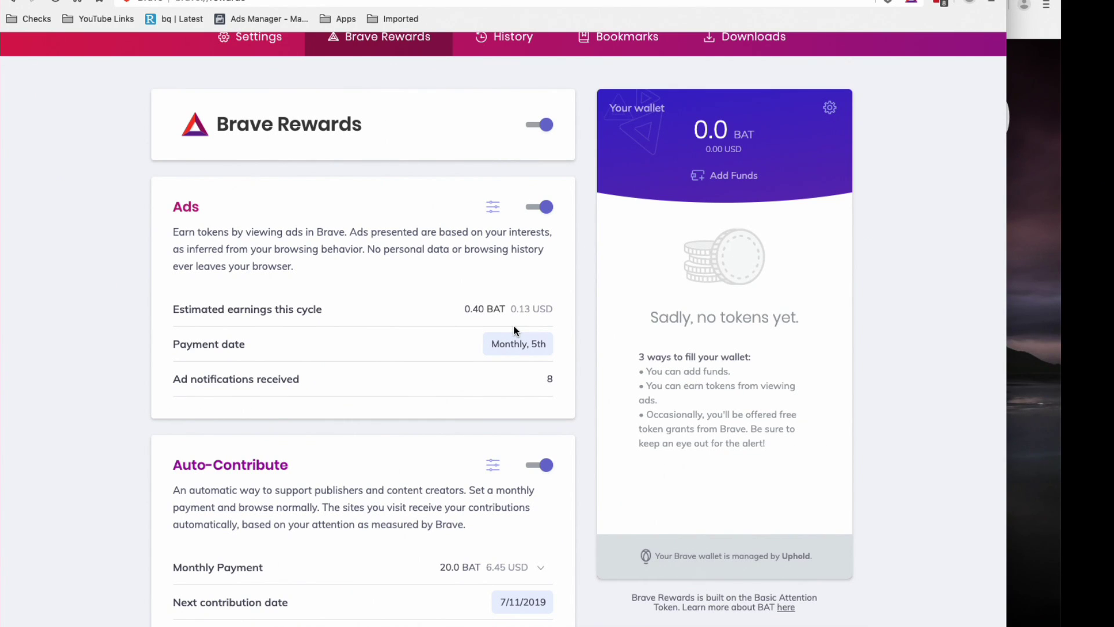
scroll(514, 329, down, 8)
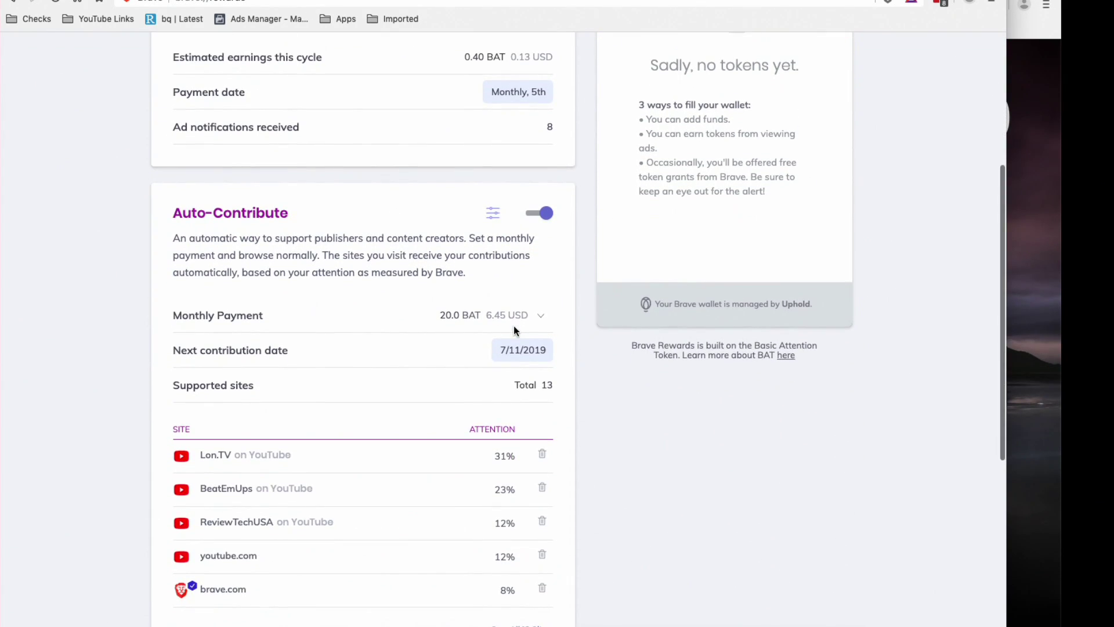
scroll(410, 344, down, 2)
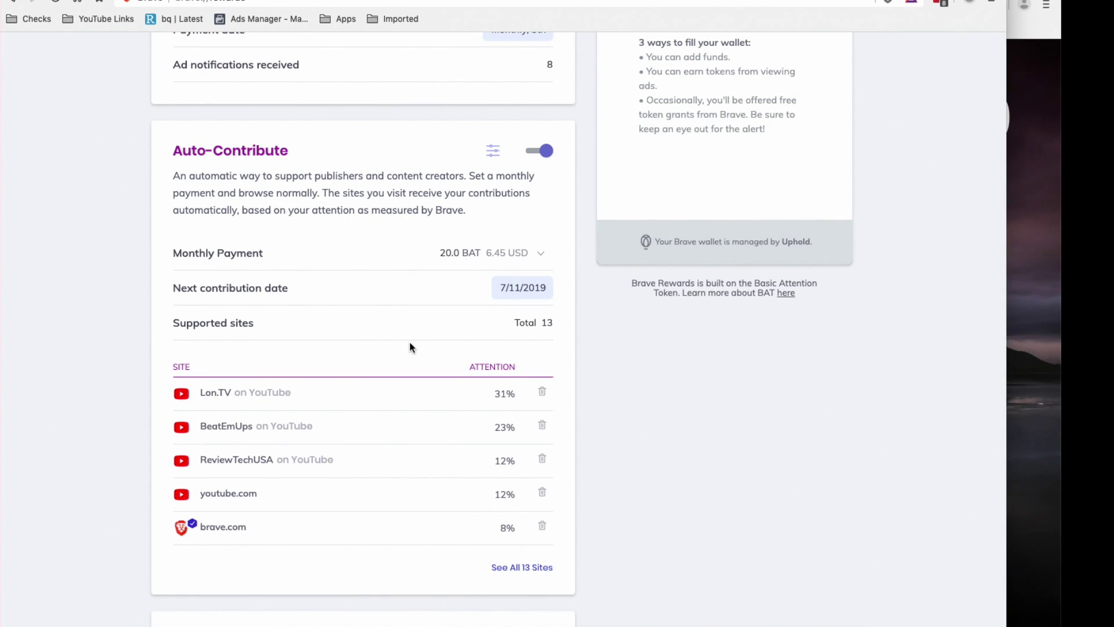
scroll(410, 344, down, 2)
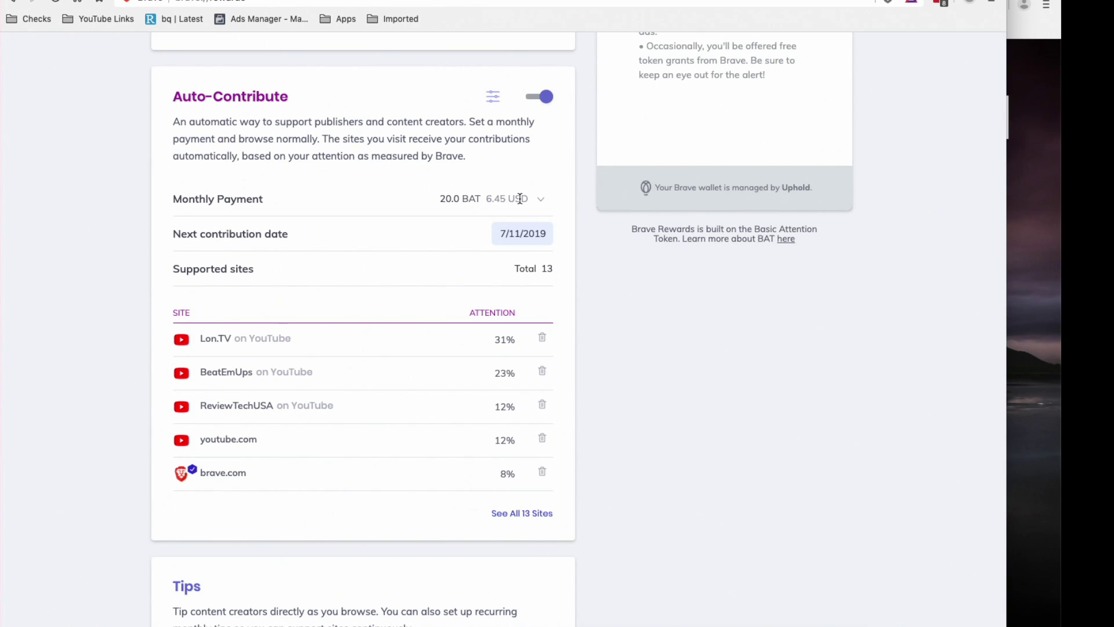
click(538, 197)
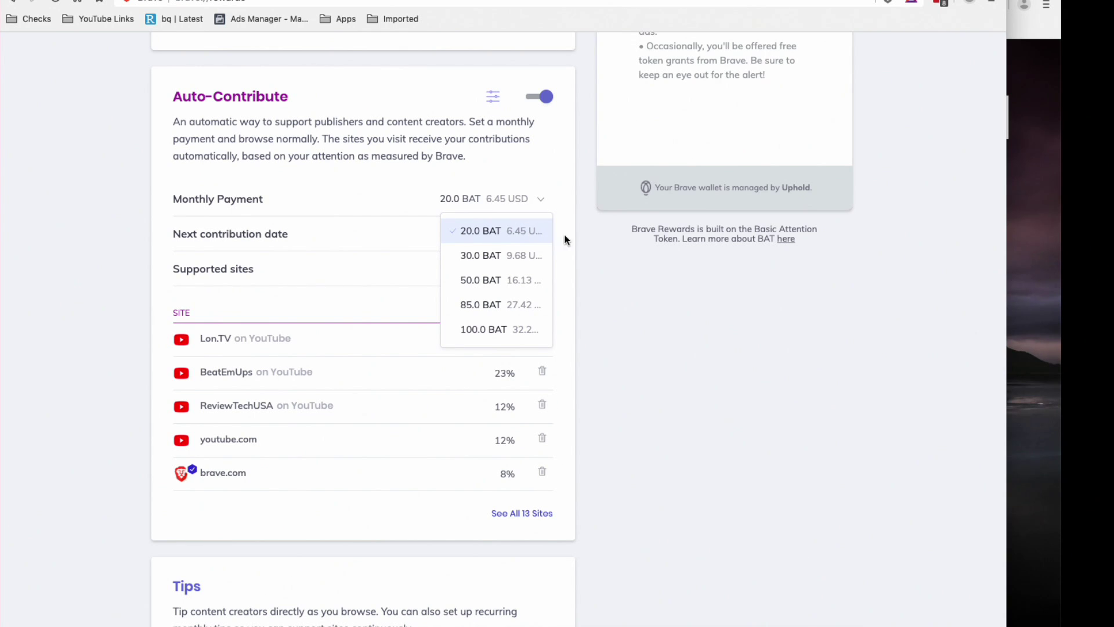
click(594, 239)
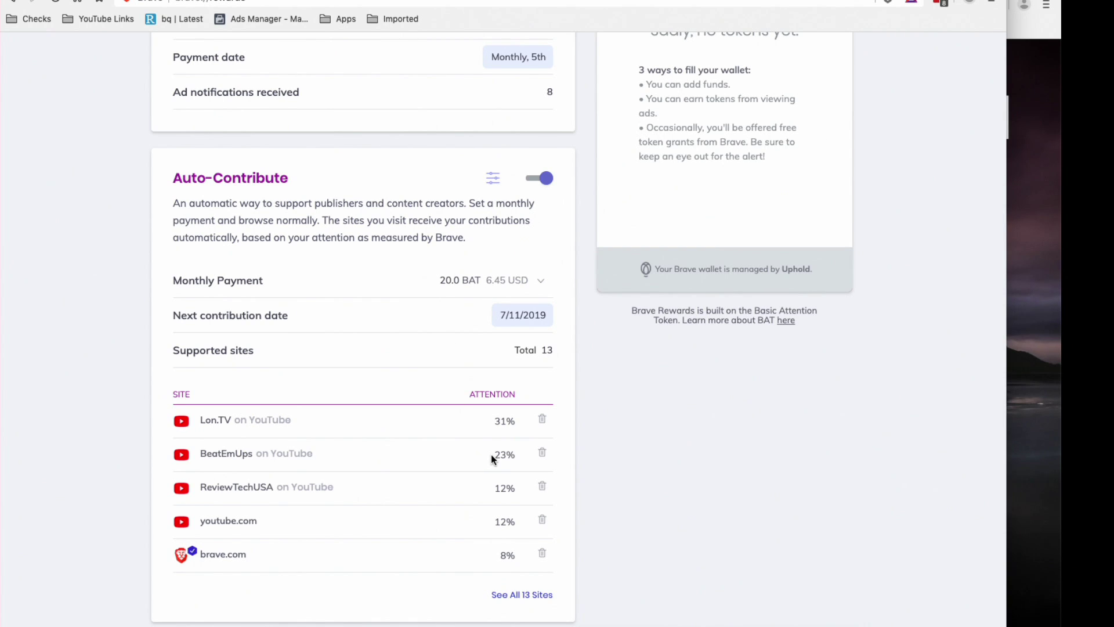
List all 13 supported sites and remove walmart.com and facebook.com from Auto-Contribute.
click(498, 595)
scroll(551, 267, down, 3)
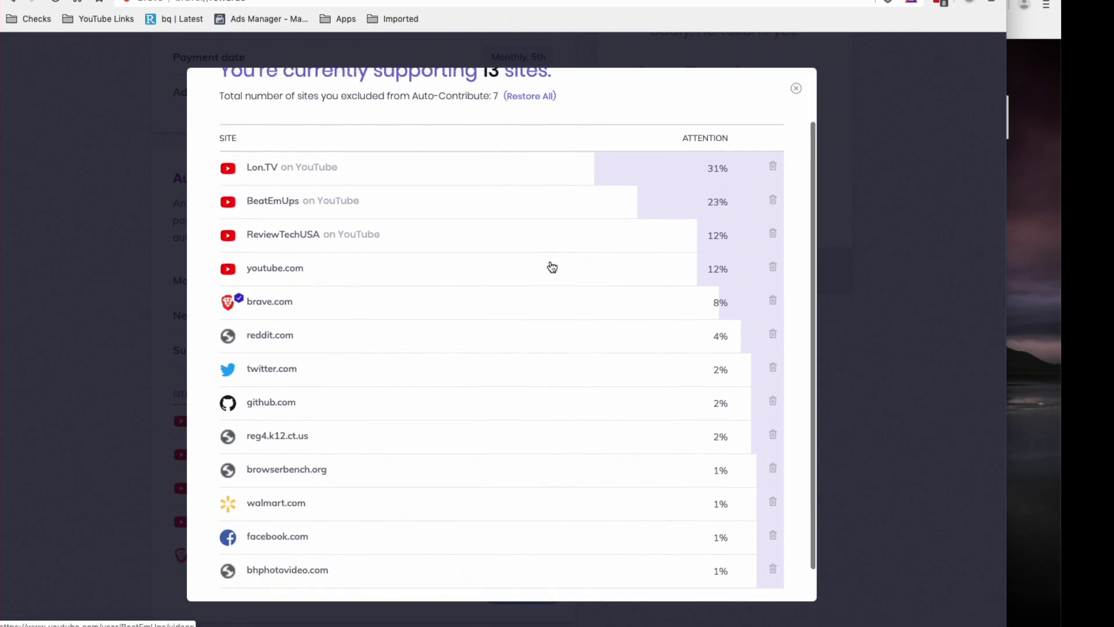
scroll(550, 266, up, 3)
scroll(551, 266, down, 3)
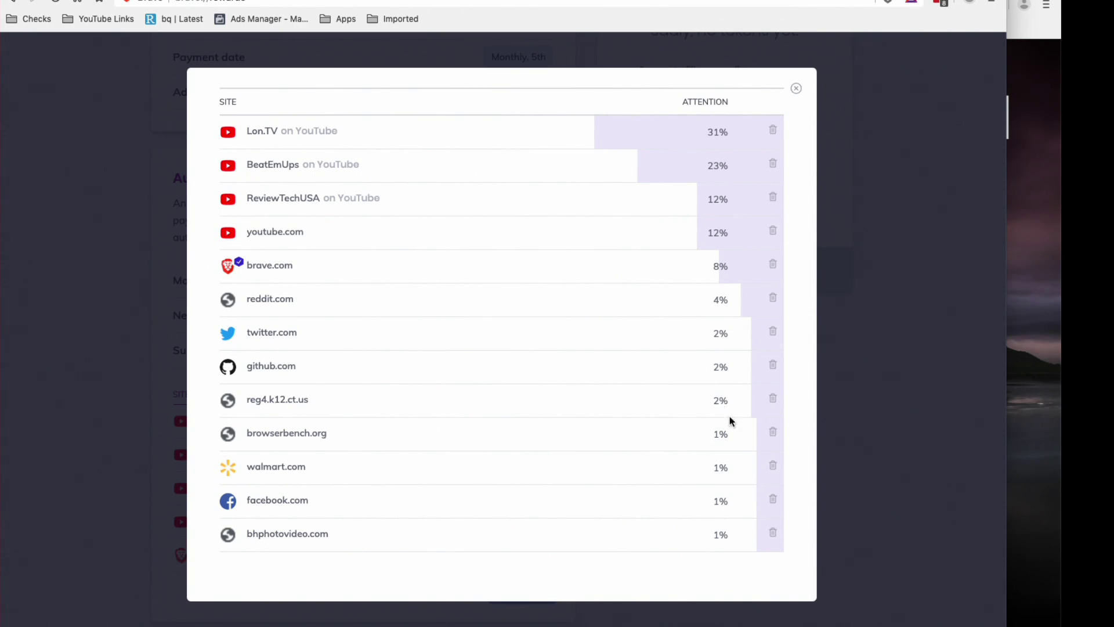
click(774, 469)
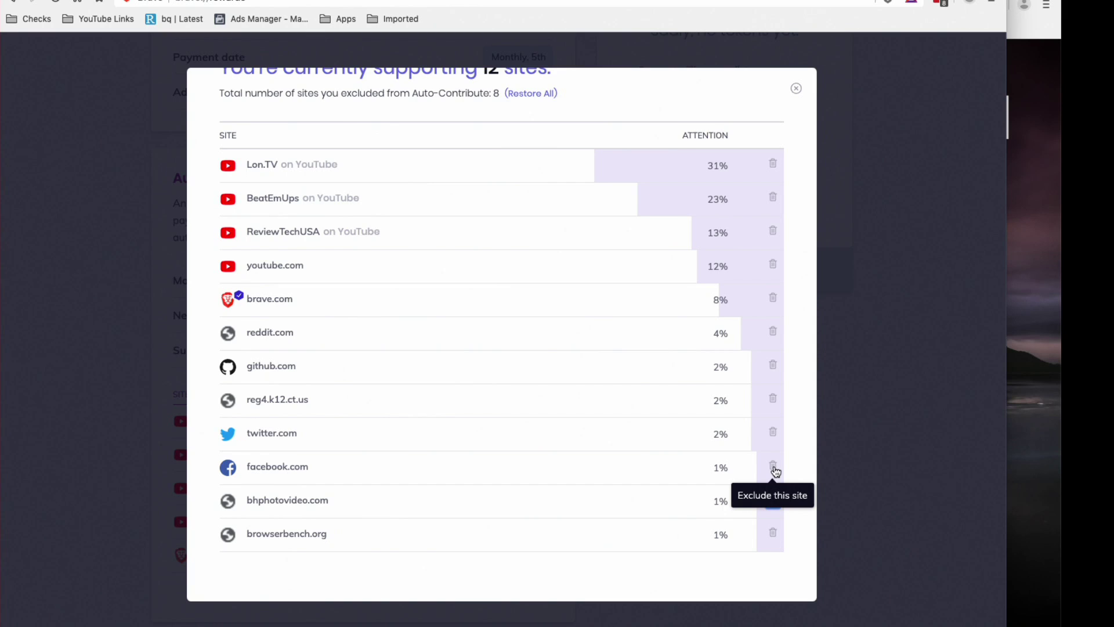
click(774, 468)
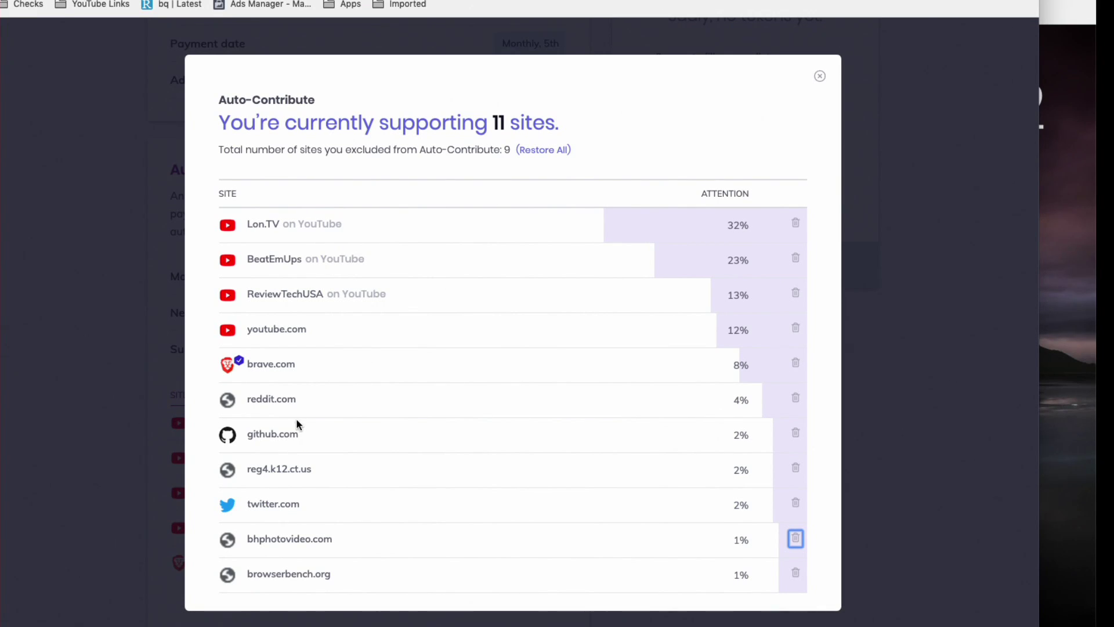
scroll(297, 421, down, 1)
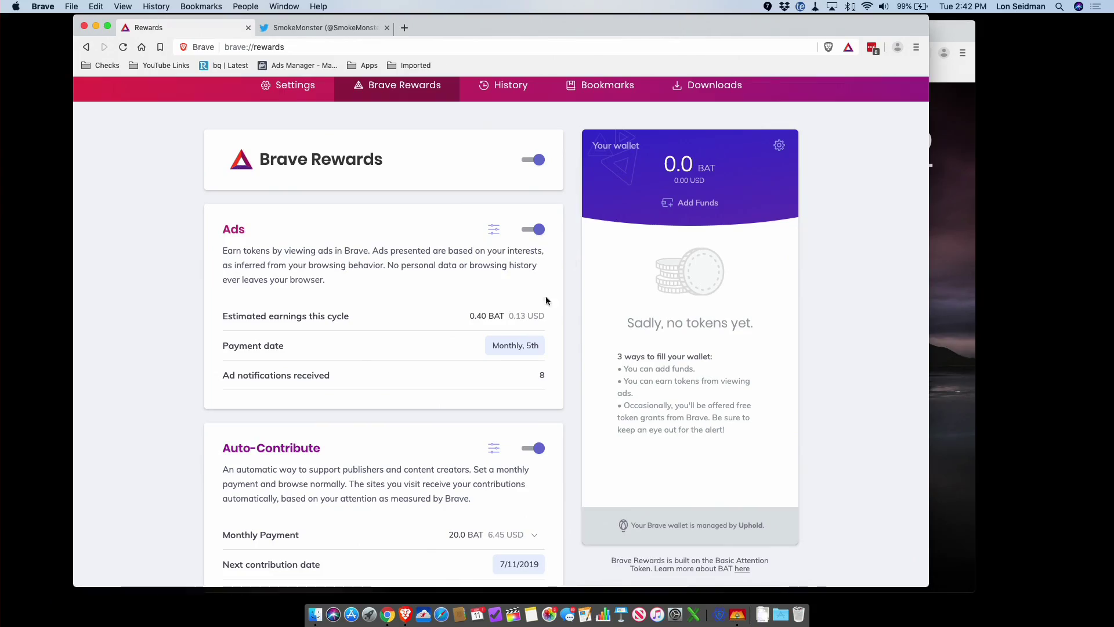
scroll(522, 348, down, 3)
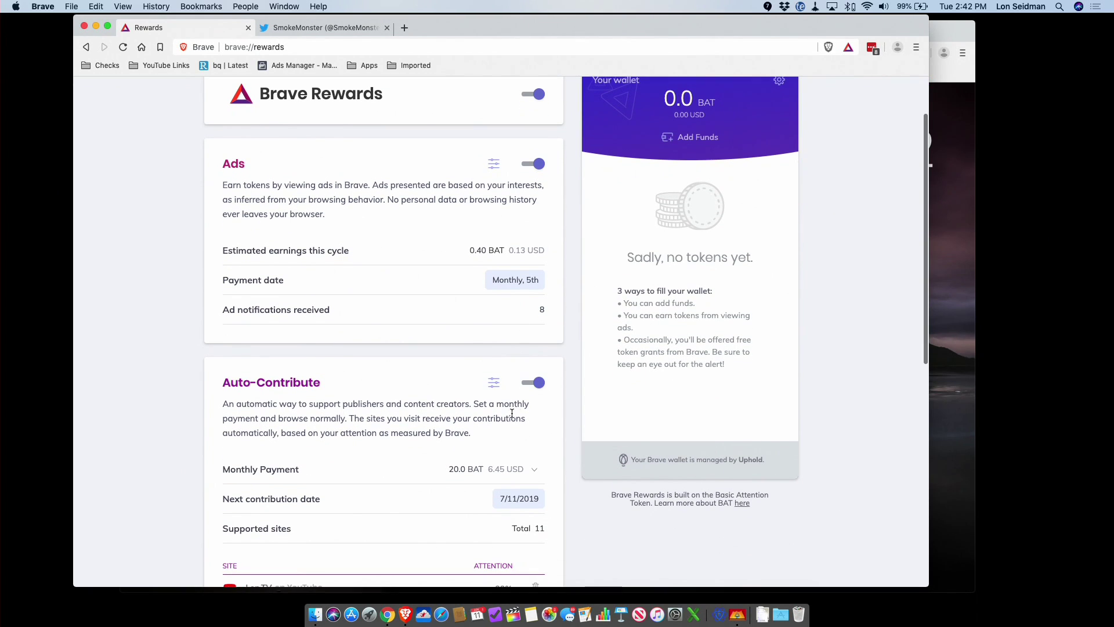
scroll(452, 473, up, 3)
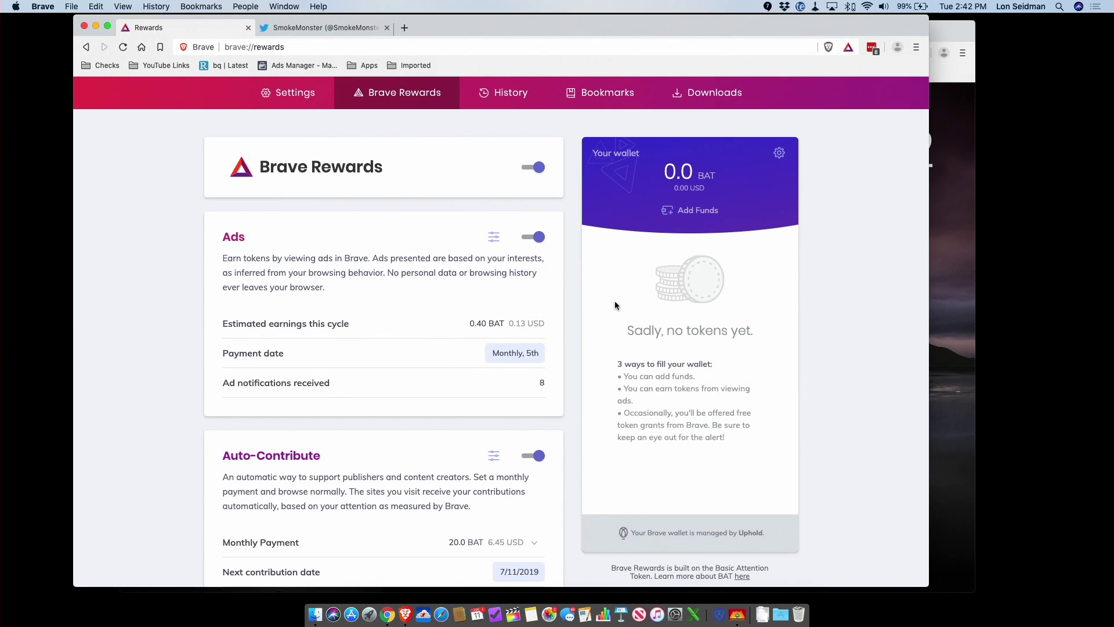
click(699, 217)
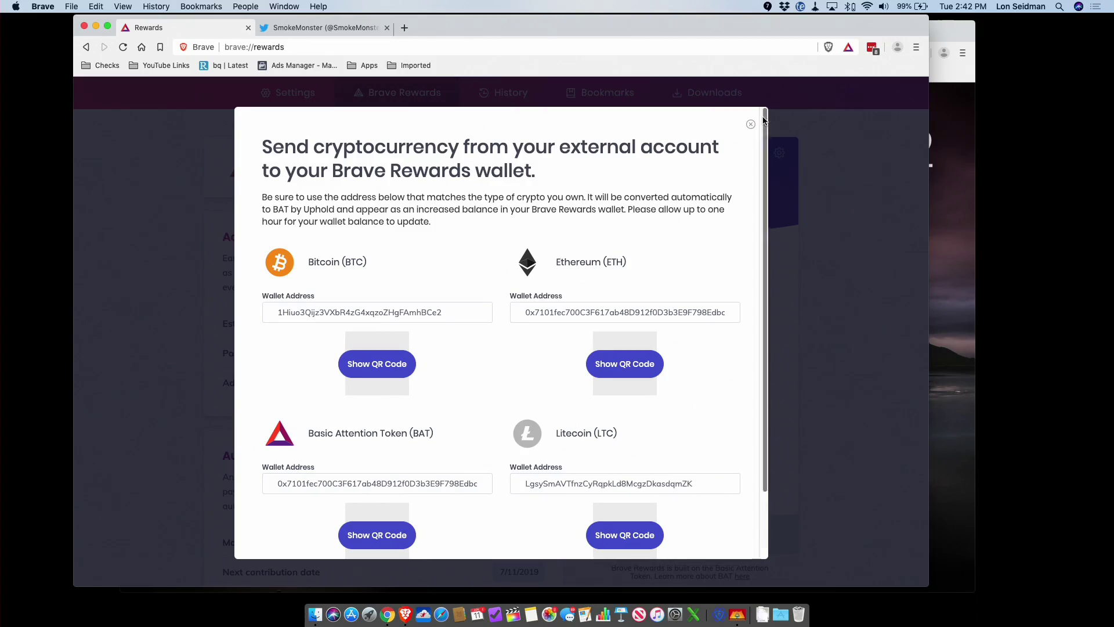
click(751, 127)
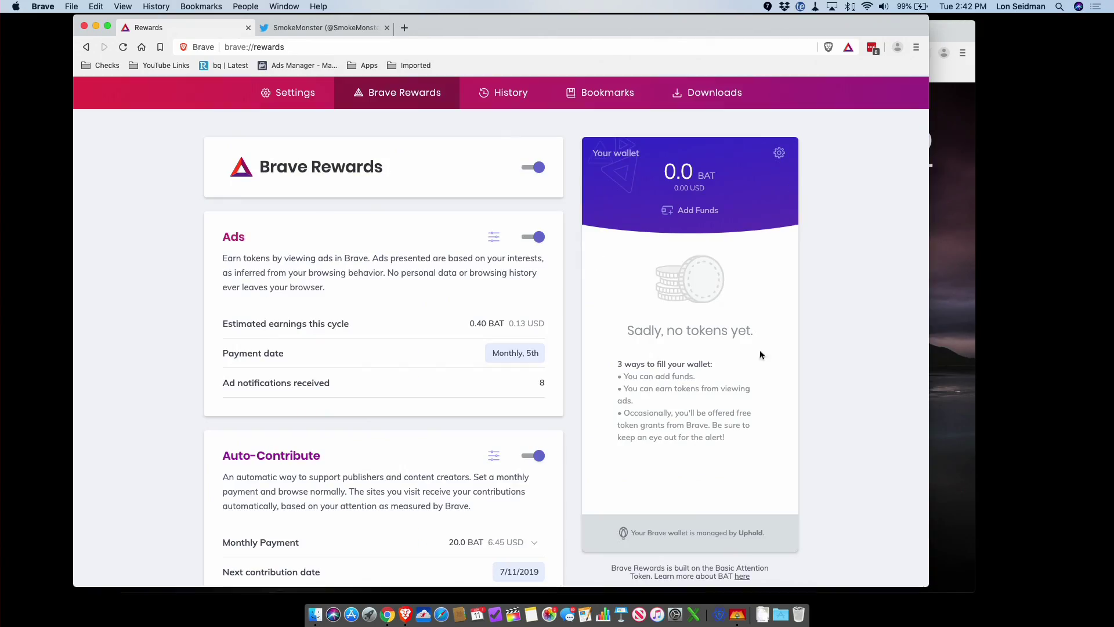
triple_click(746, 533)
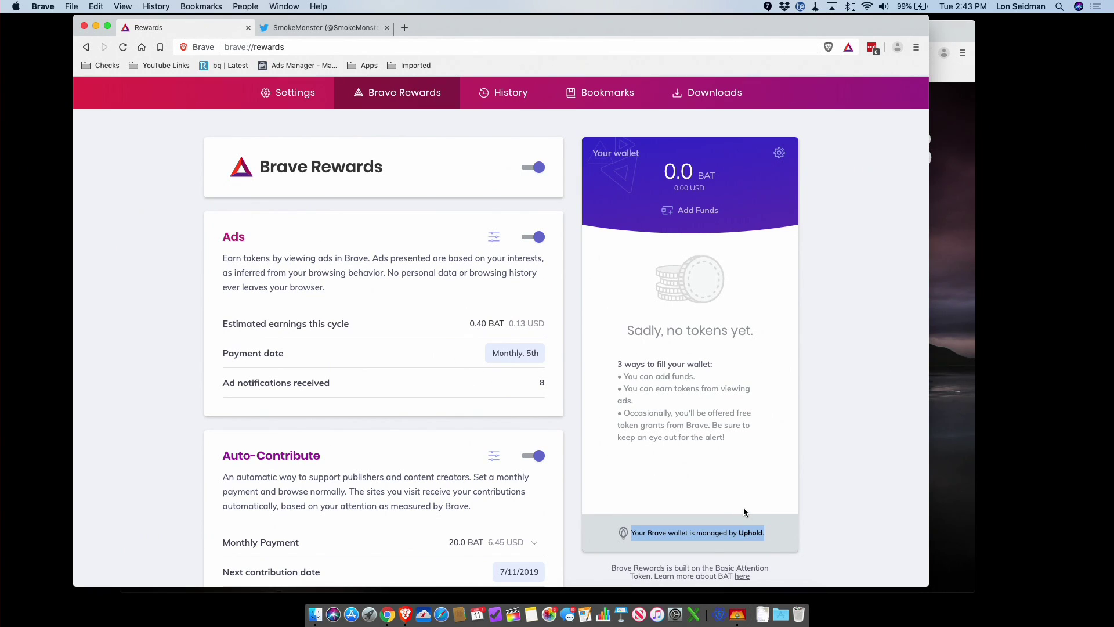
click(745, 512)
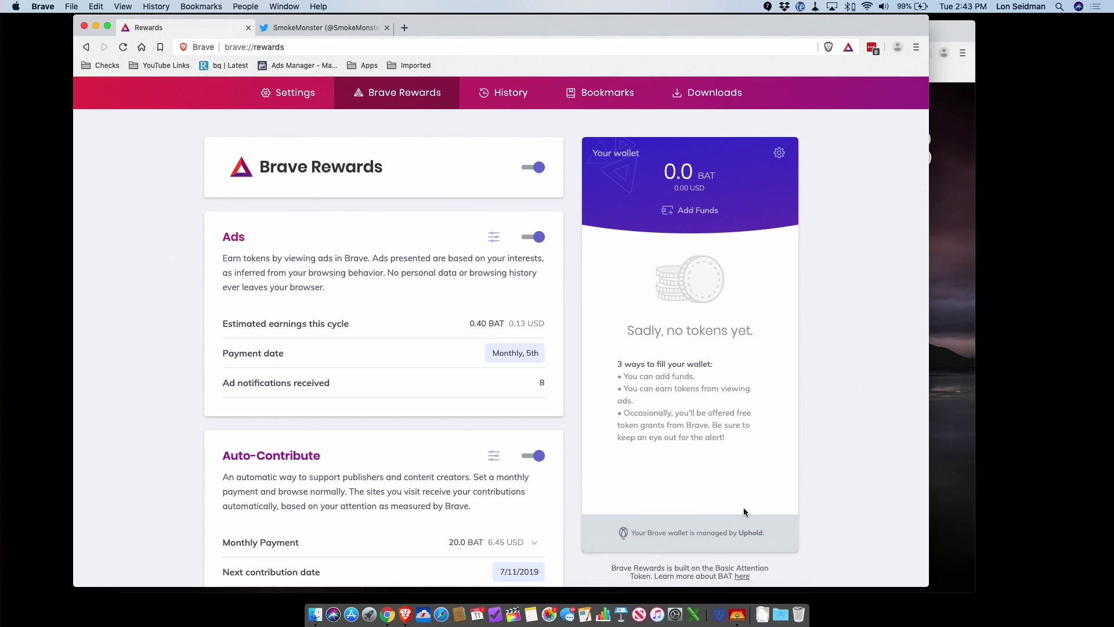
scroll(725, 447, down, 1)
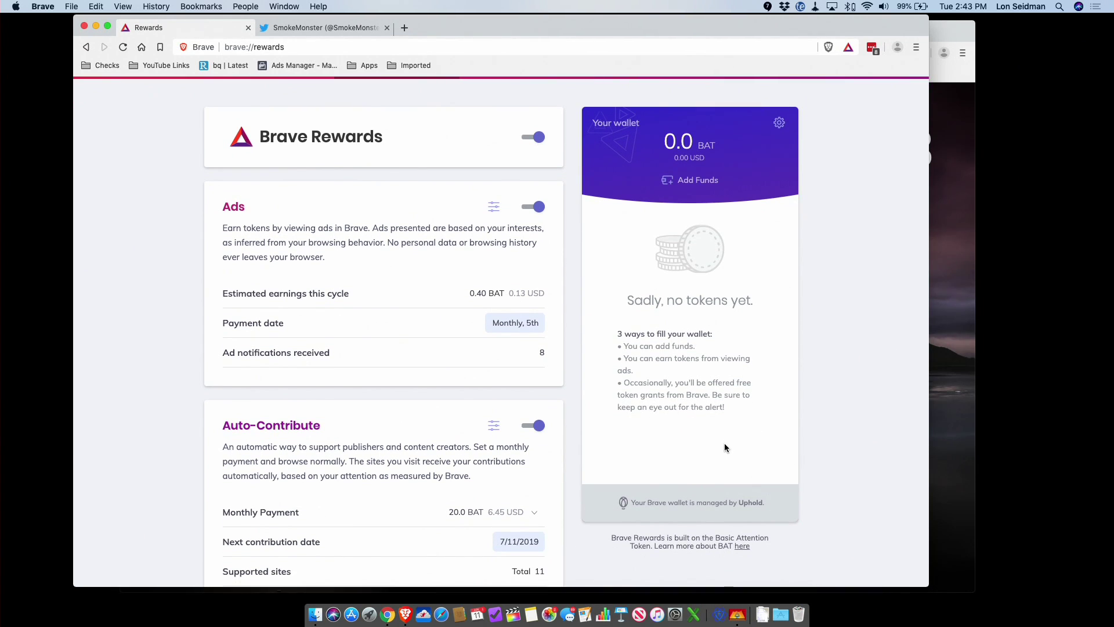
scroll(725, 447, up, 1)
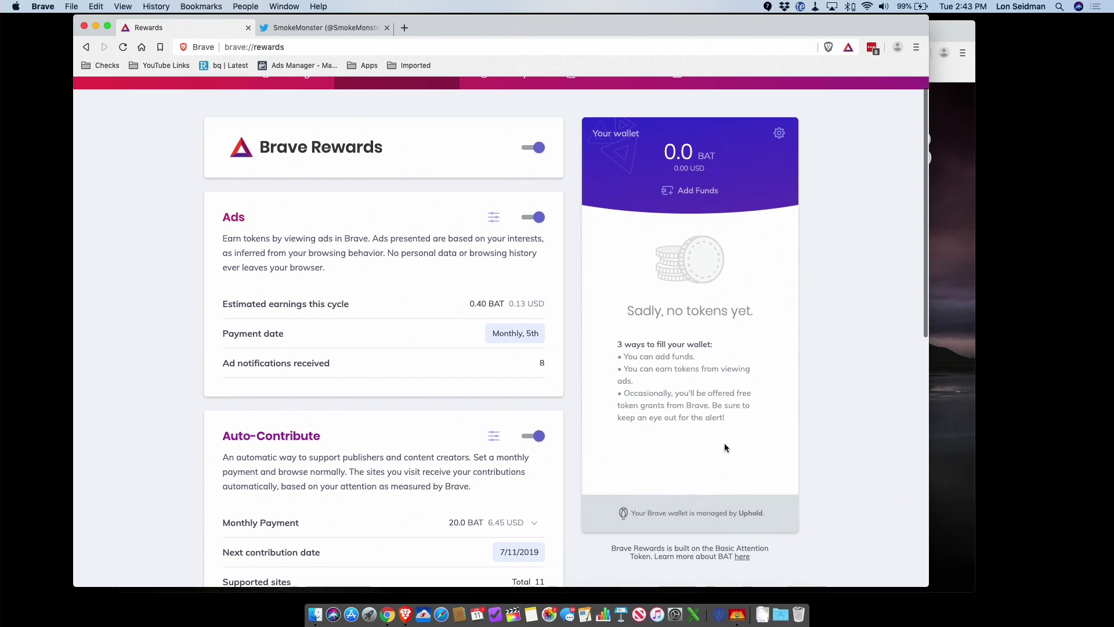
click(345, 27)
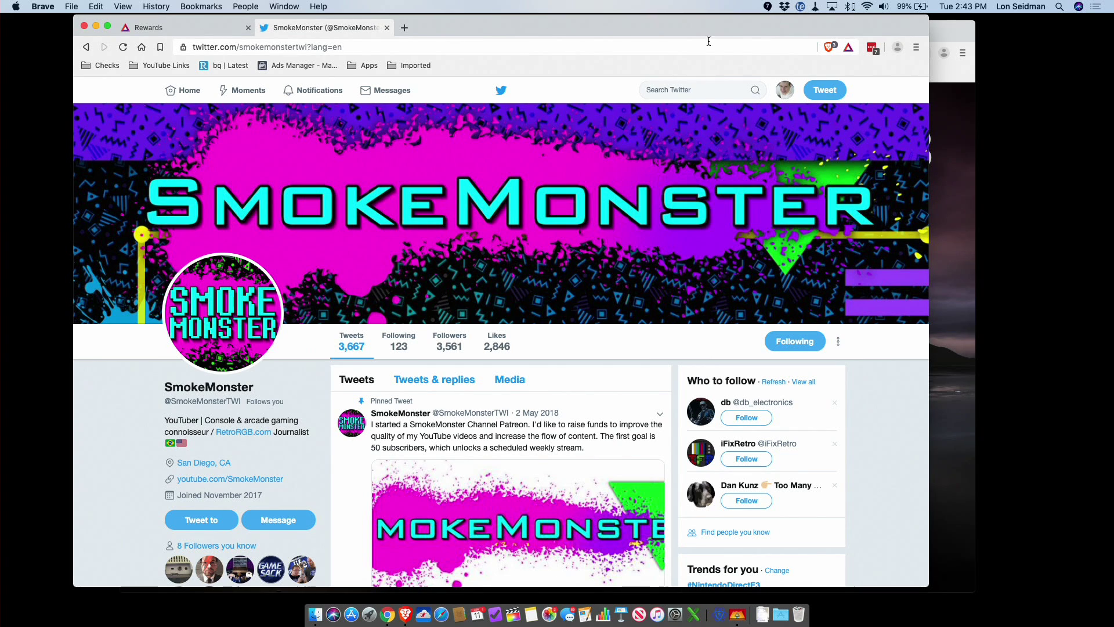
Open the Brave Rewards panel for twitter.com and start a tip to the site.
click(850, 48)
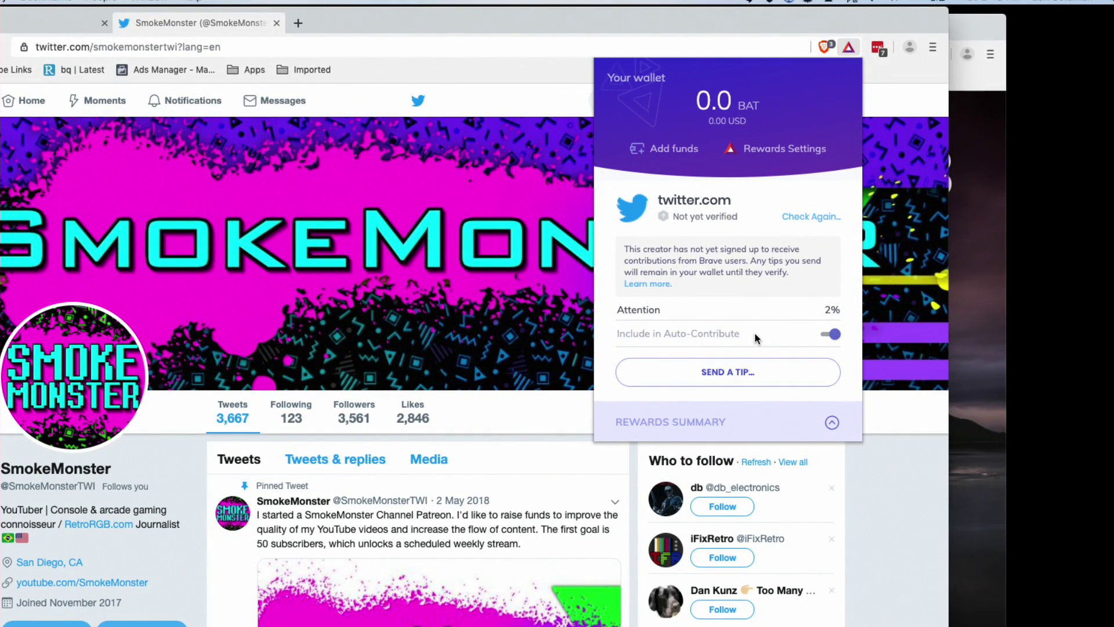
click(734, 372)
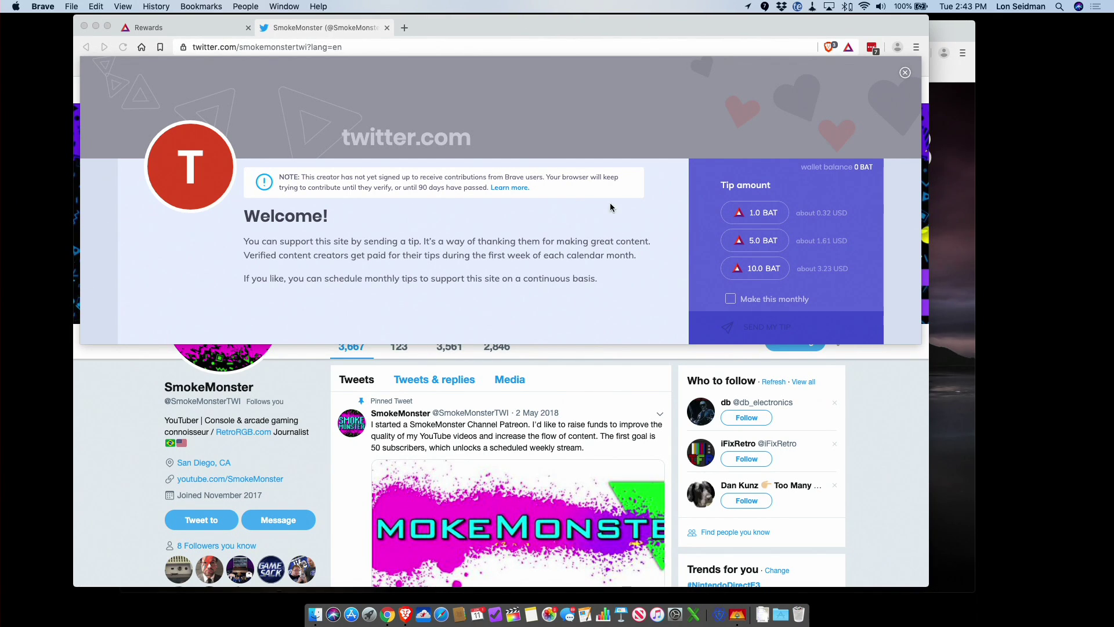
Dismiss the twitter.com tip dialog without sending a tip.
click(905, 73)
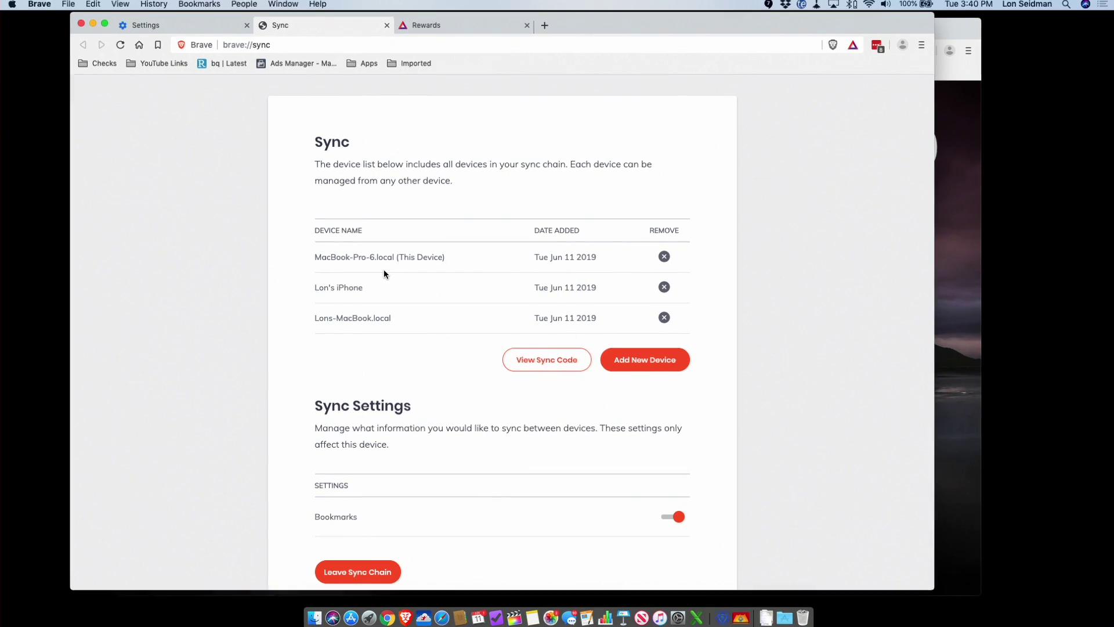
double_click(370, 258)
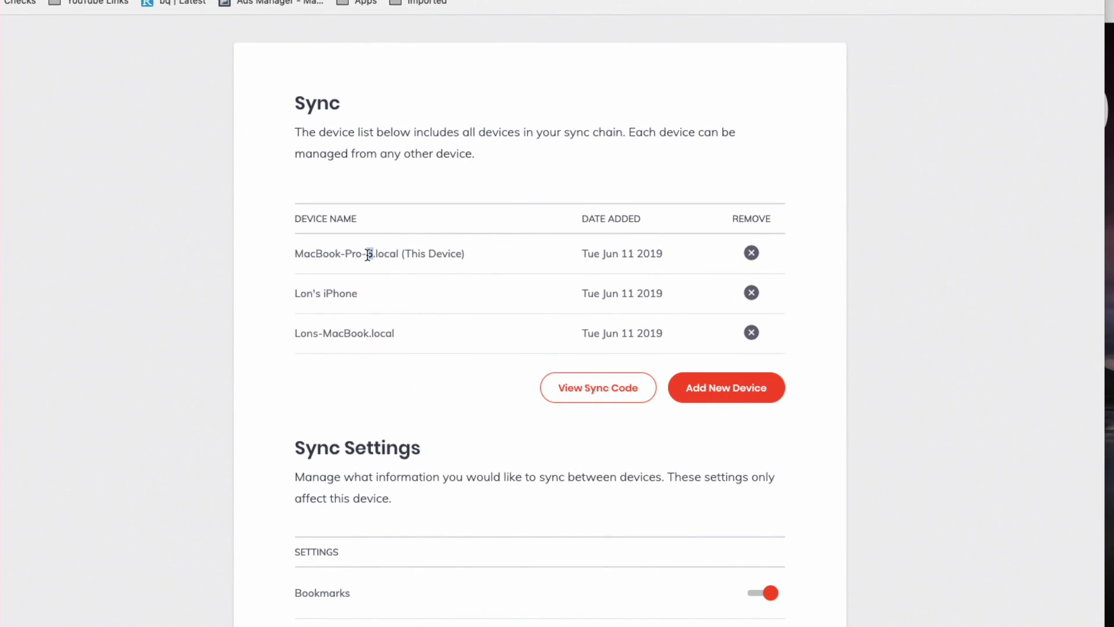
double_click(342, 293)
double_click(356, 333)
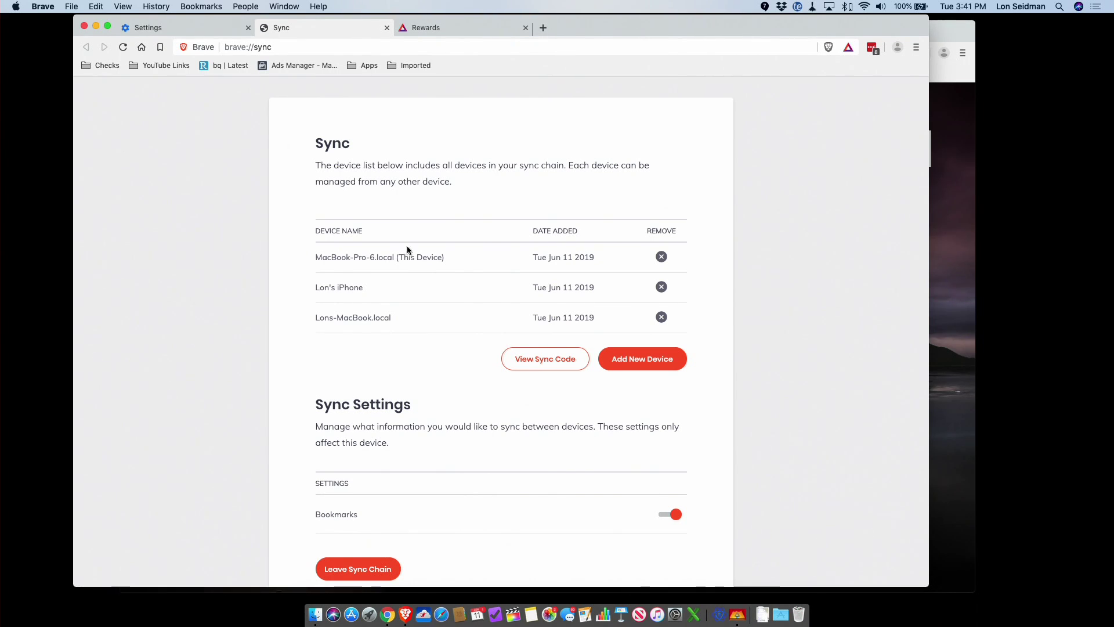
Go to the Rewards tab and review the Ads, Auto-Contribute and Tips cards.
click(452, 38)
scroll(653, 220, up, 10)
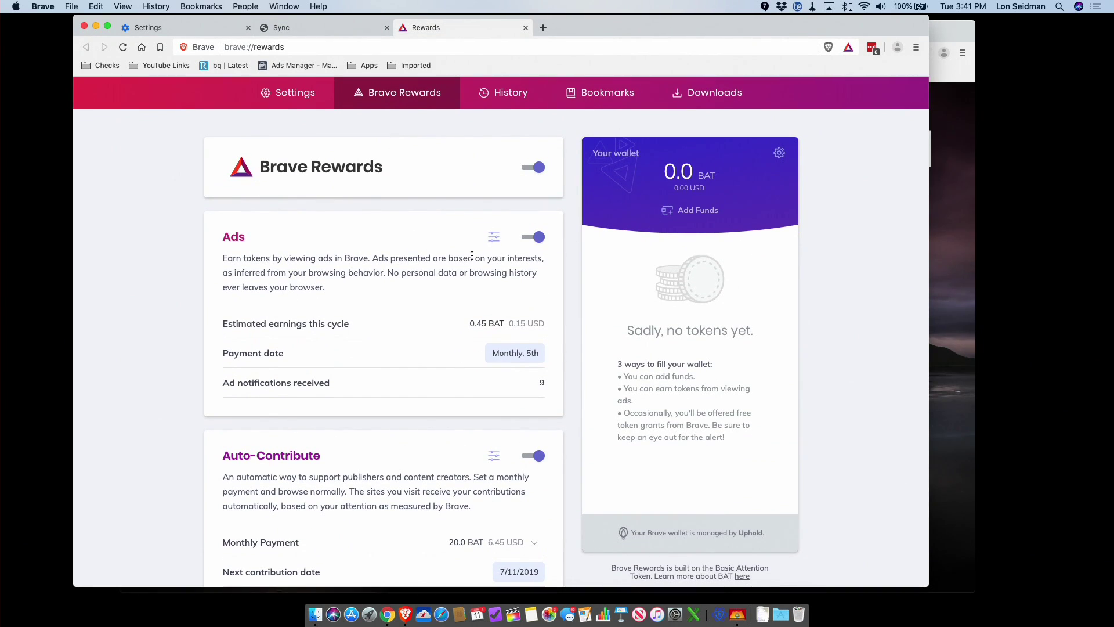
scroll(472, 256, down, 8)
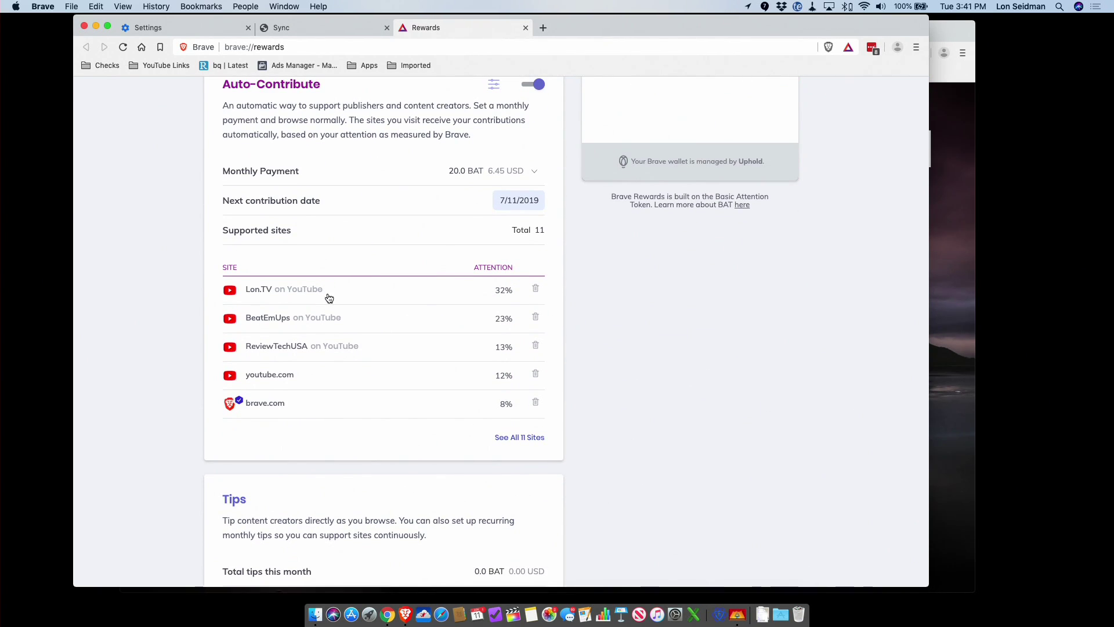
scroll(329, 297, up, 3)
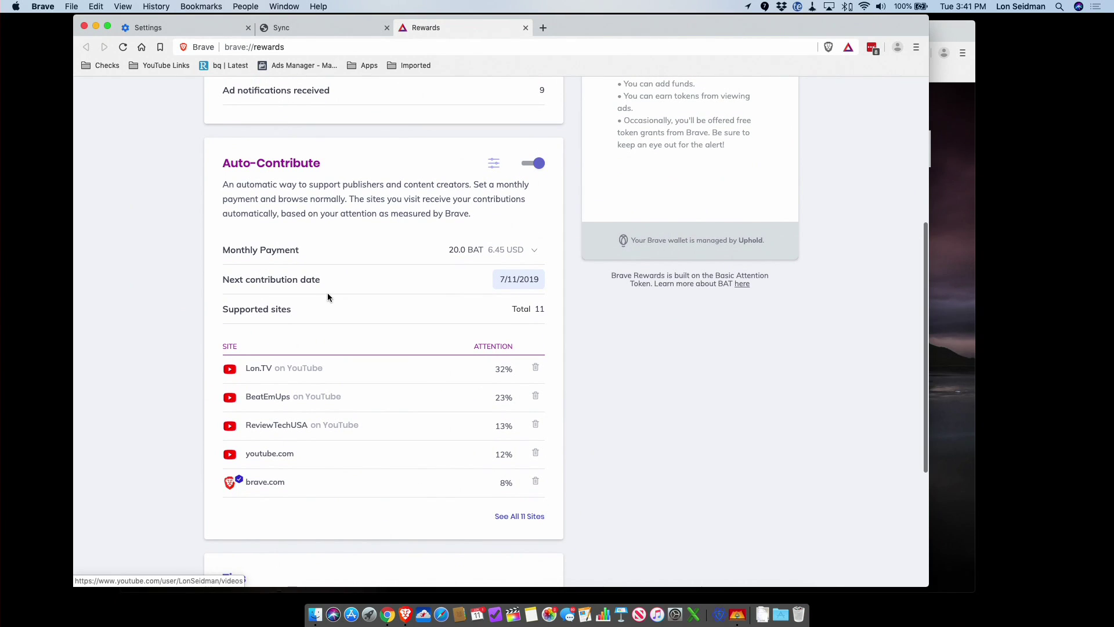
scroll(331, 289, up, 7)
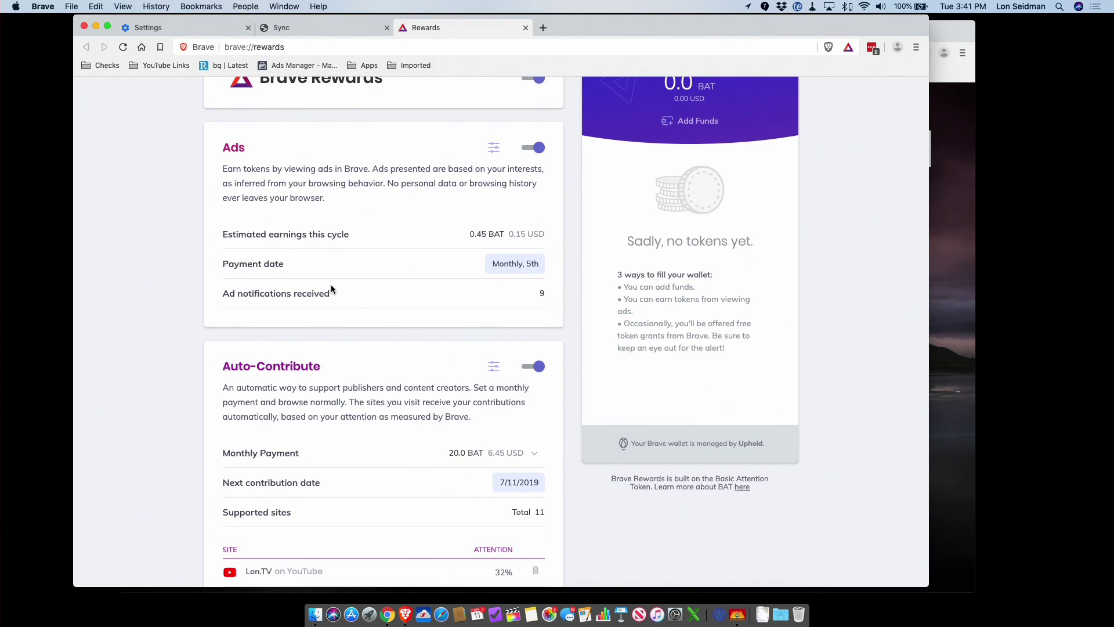
scroll(331, 289, down, 3)
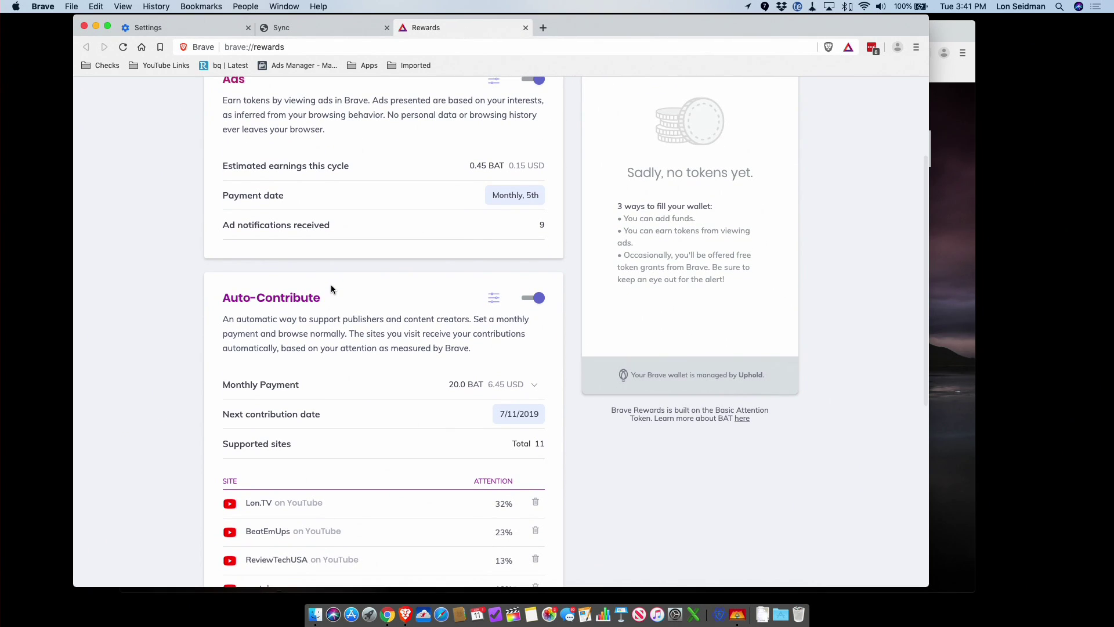
scroll(331, 288, down, 5)
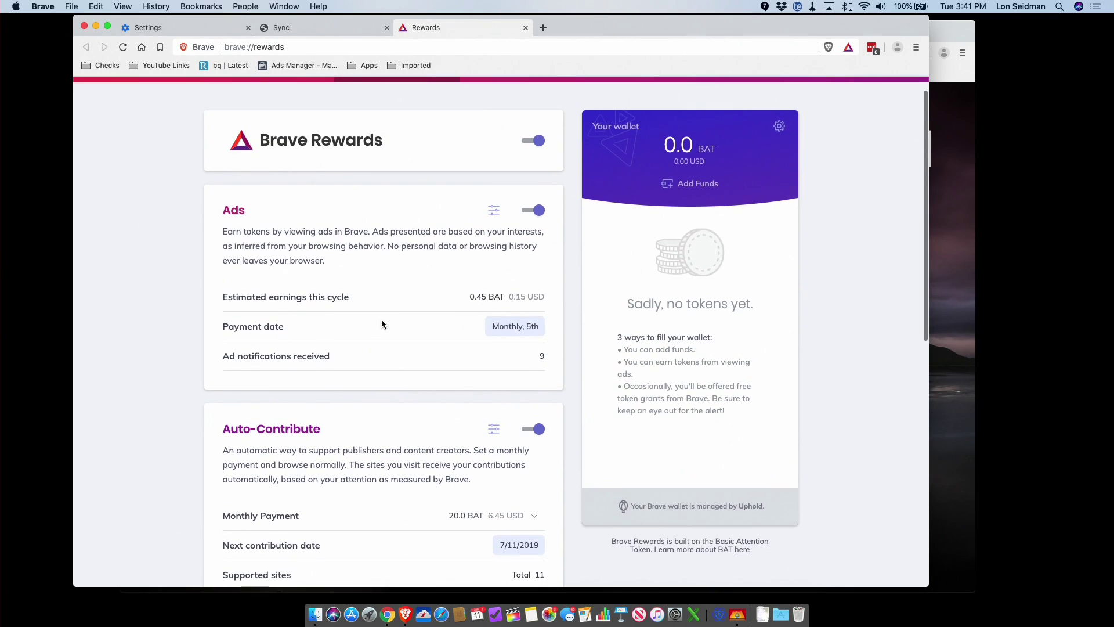
scroll(381, 324, down, 5)
scroll(382, 324, down, 2)
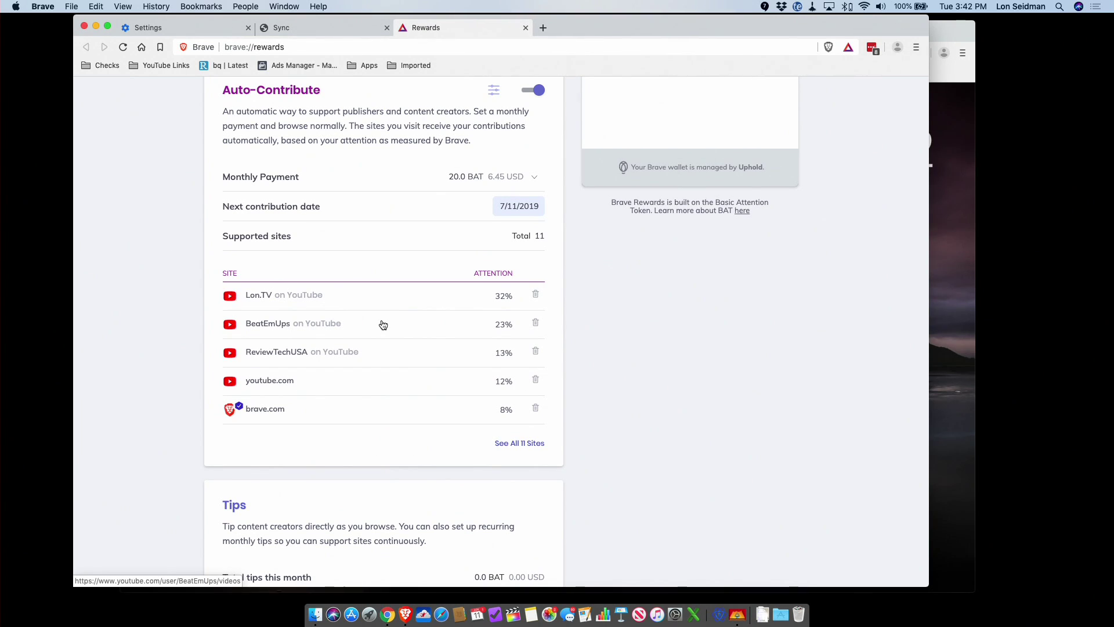
scroll(382, 324, down, 2)
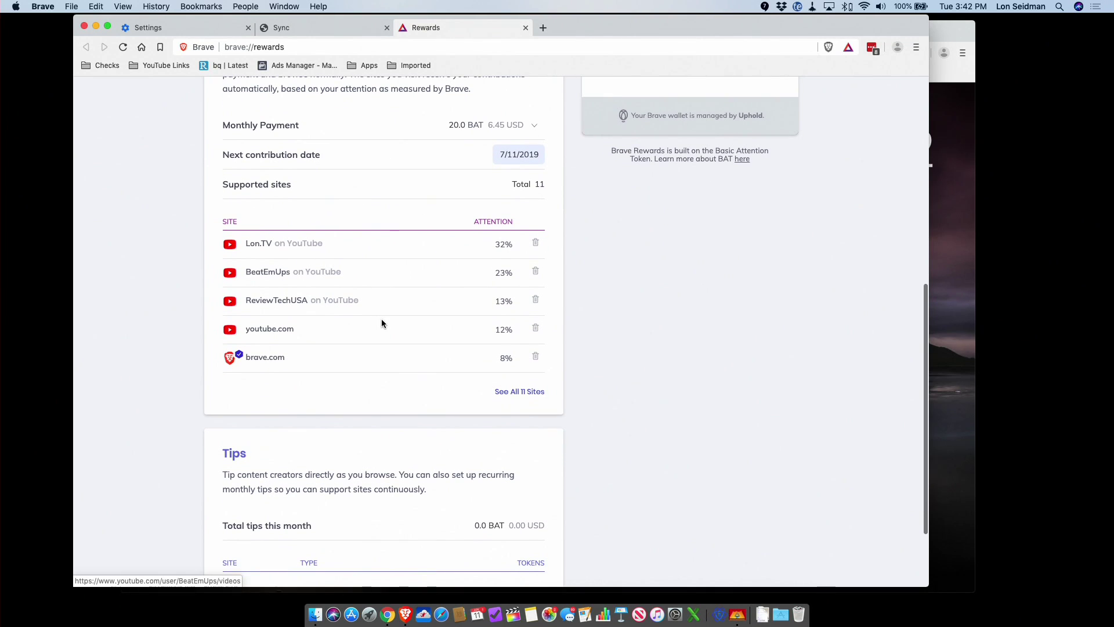
scroll(381, 323, down, 2)
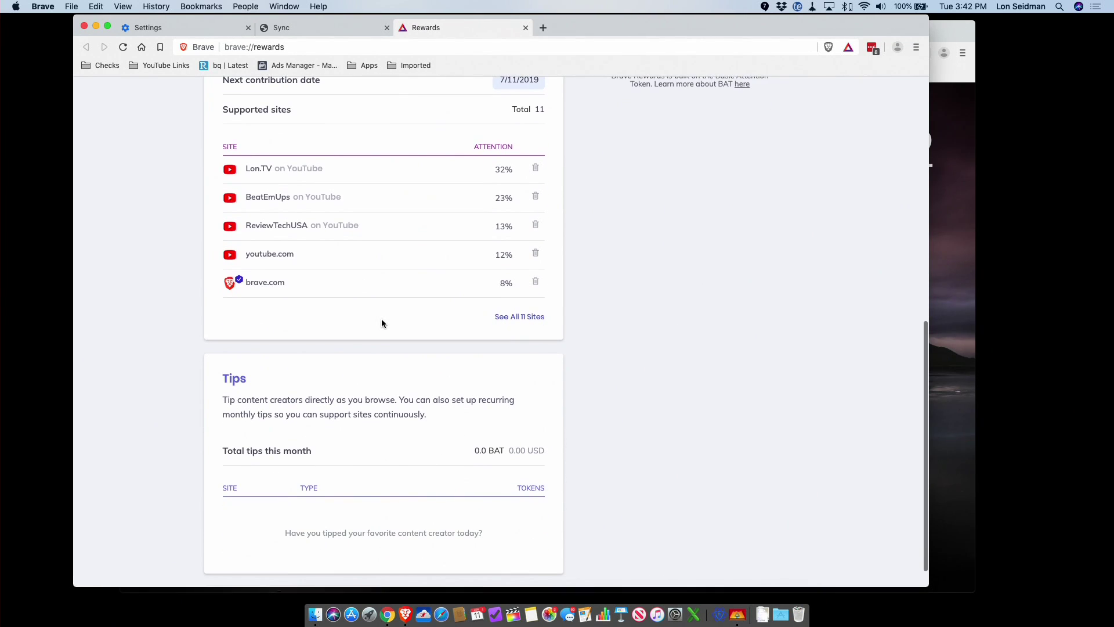
scroll(381, 323, up, 10)
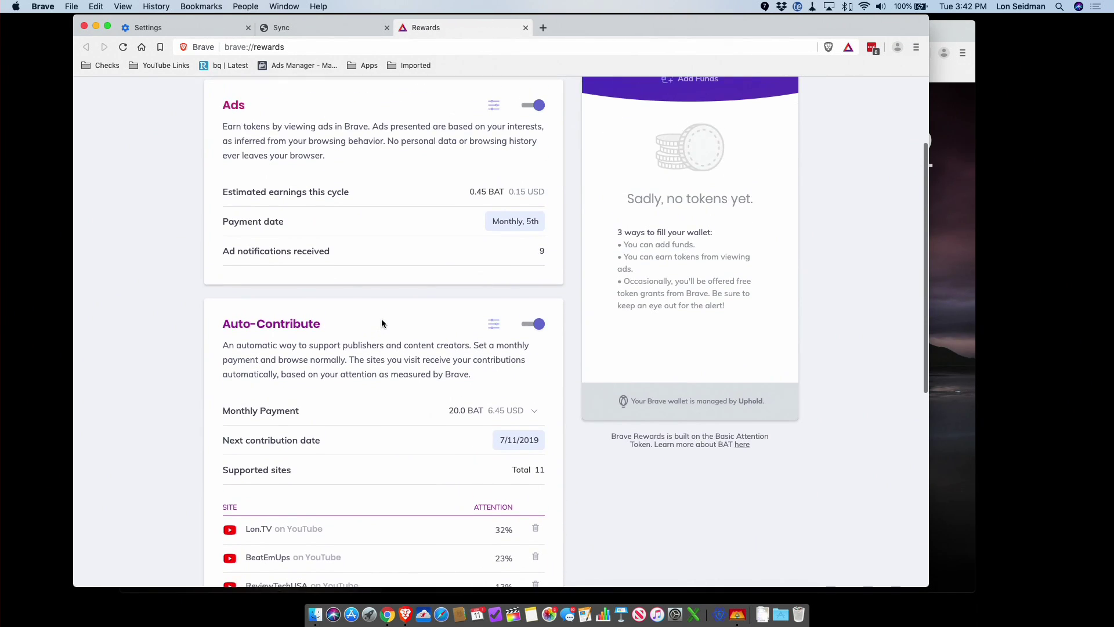
scroll(381, 324, up, 4)
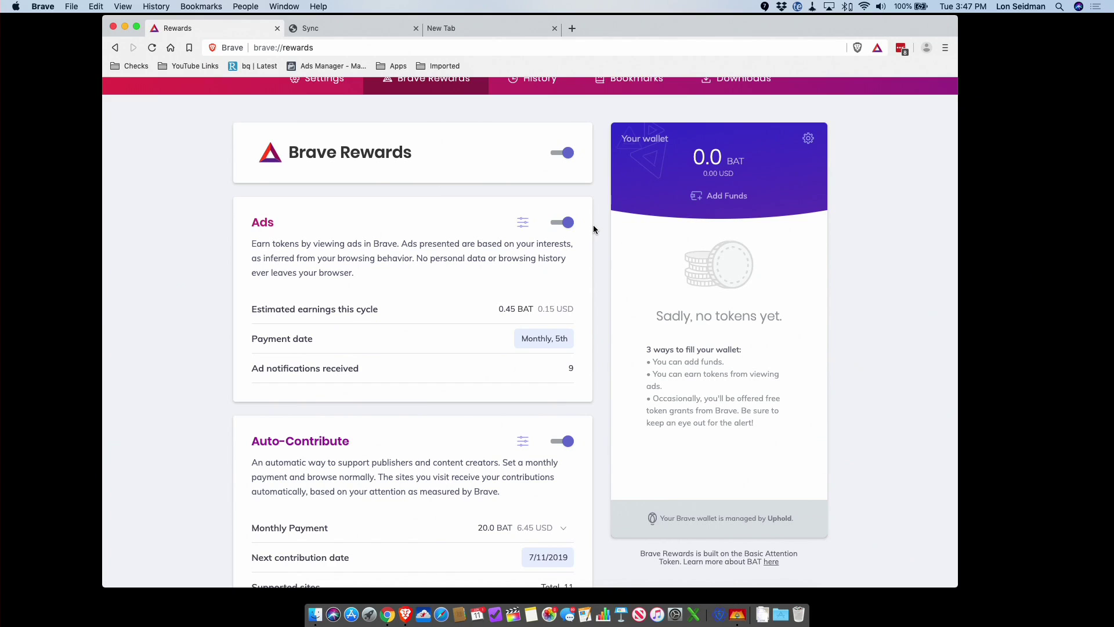
scroll(593, 229, down, 5)
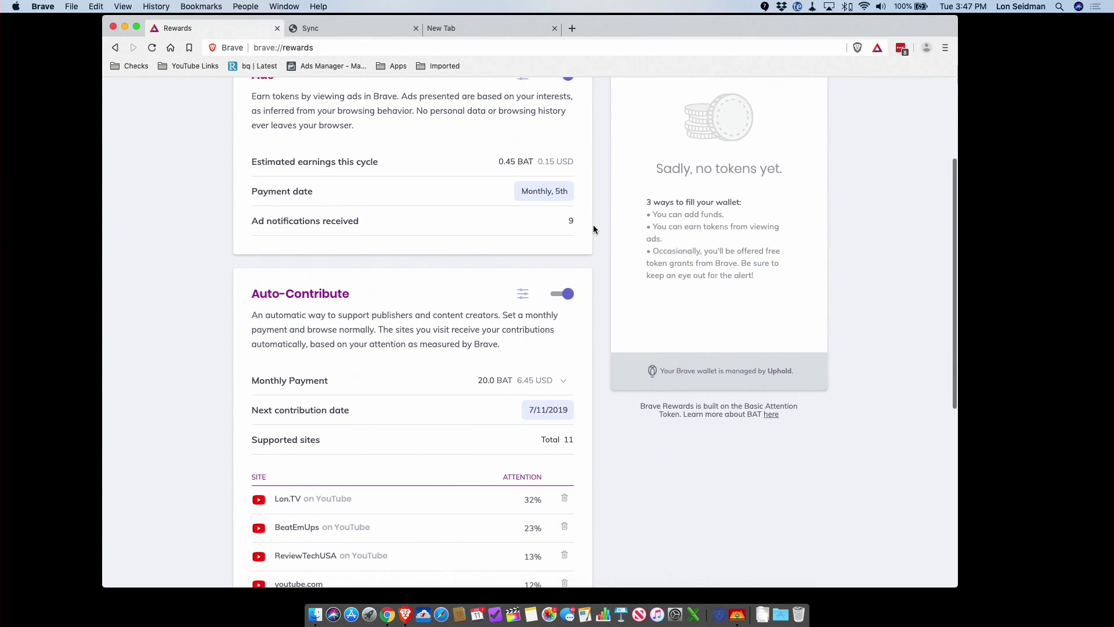
scroll(593, 226, down, 2)
scroll(593, 227, up, 2)
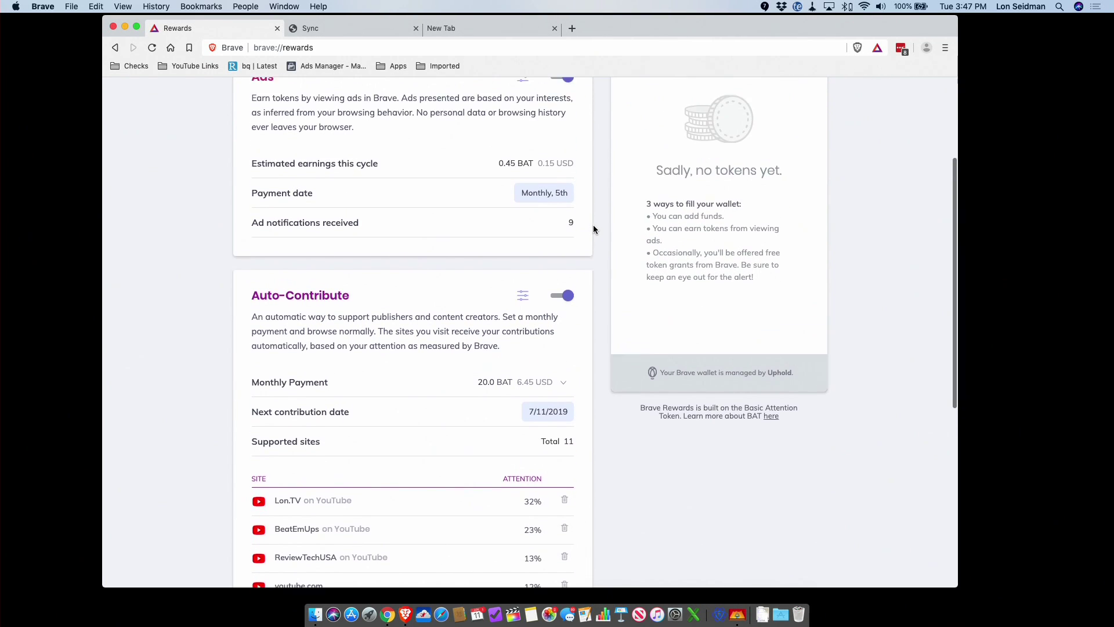
scroll(593, 229, up, 3)
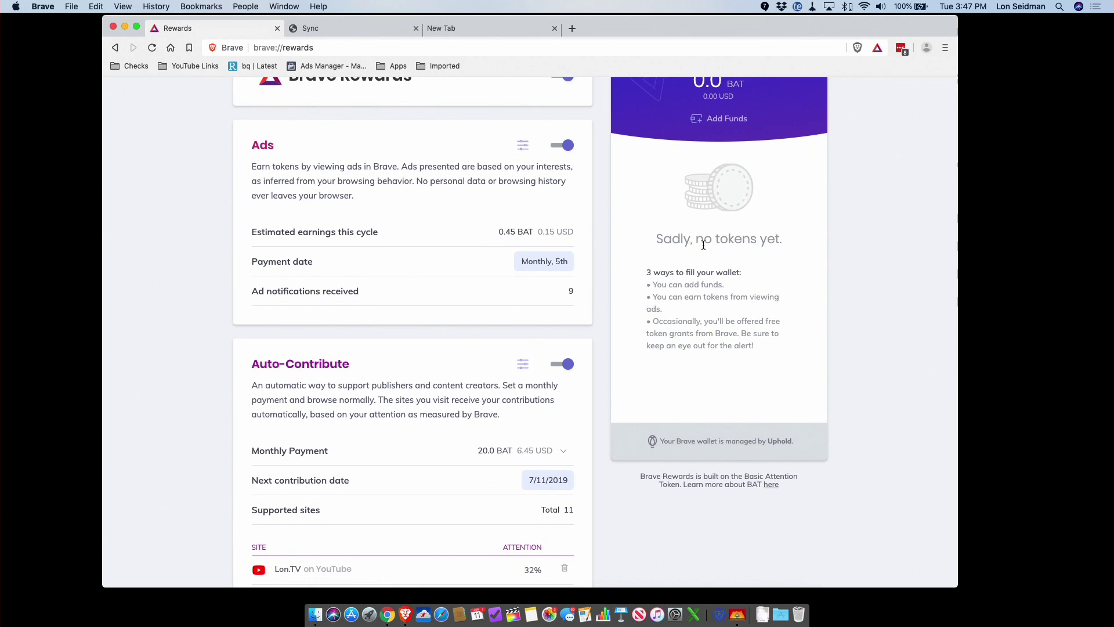
scroll(703, 245, up, 2)
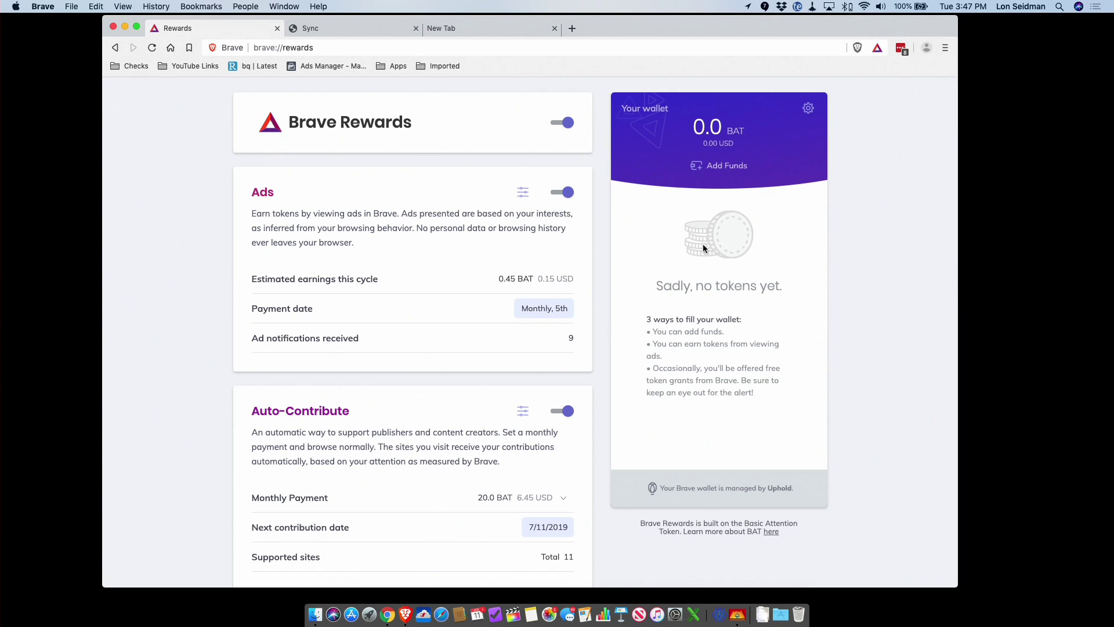
scroll(672, 269, down, 5)
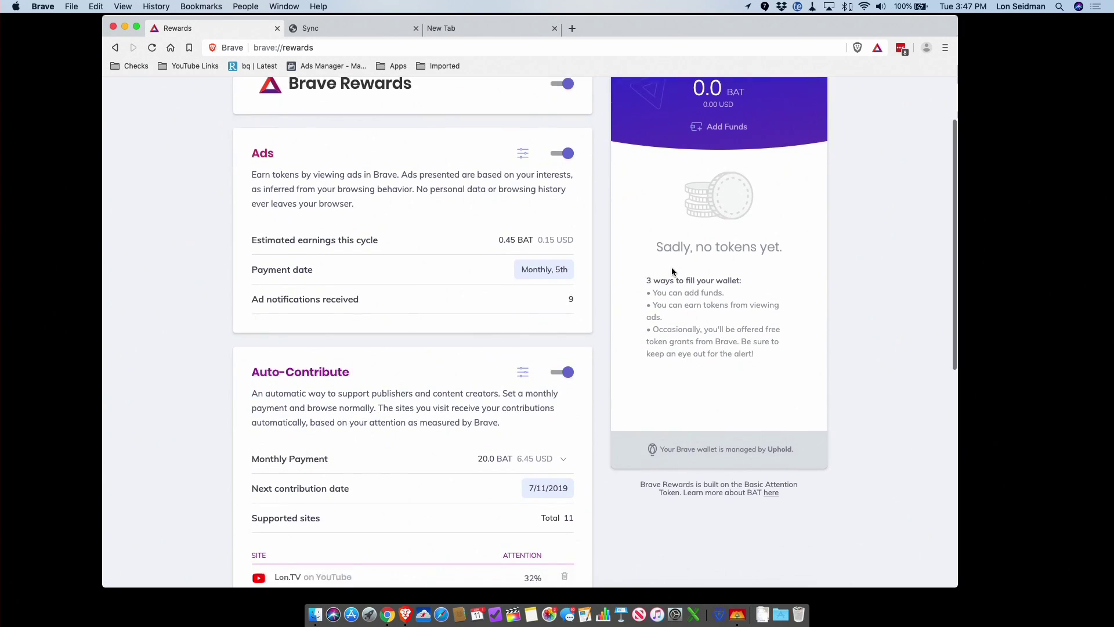
scroll(671, 270, down, 4)
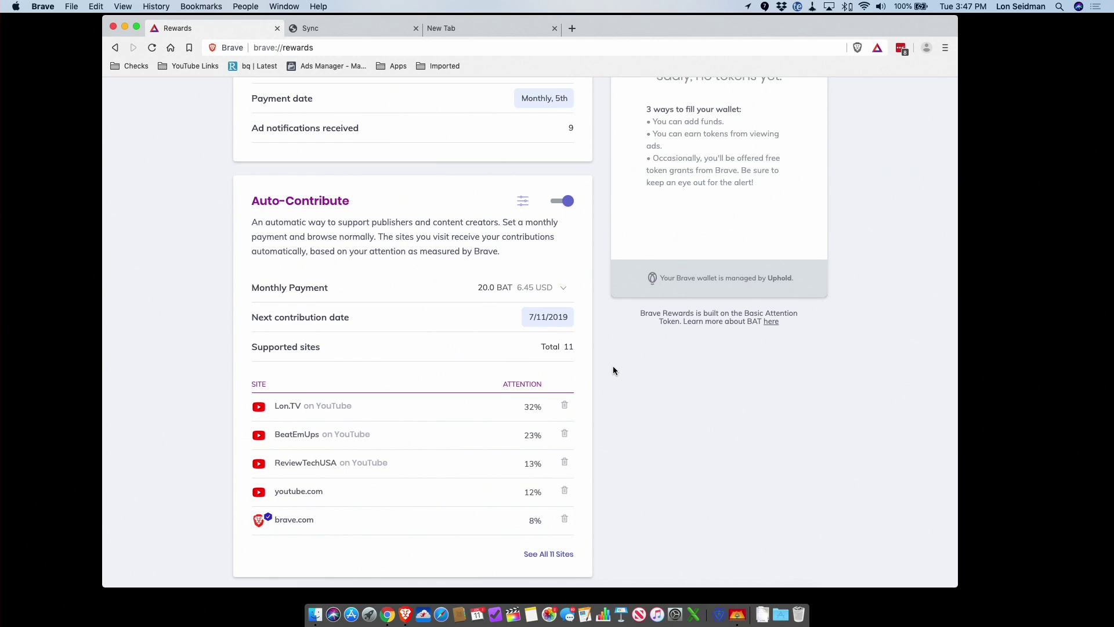
scroll(613, 367, down, 2)
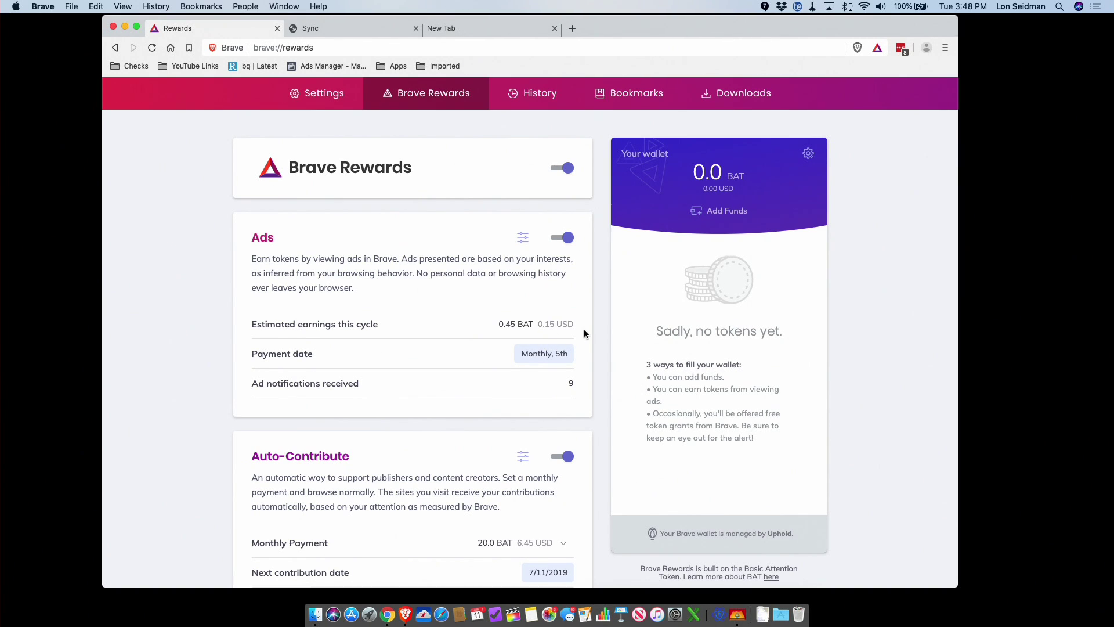
scroll(585, 334, down, 3)
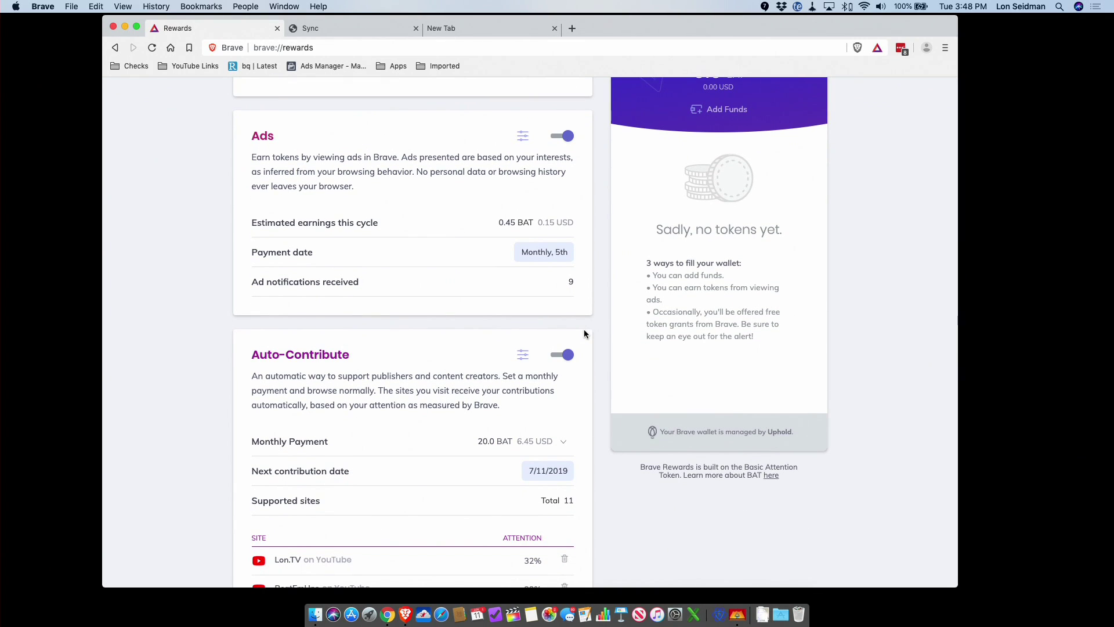